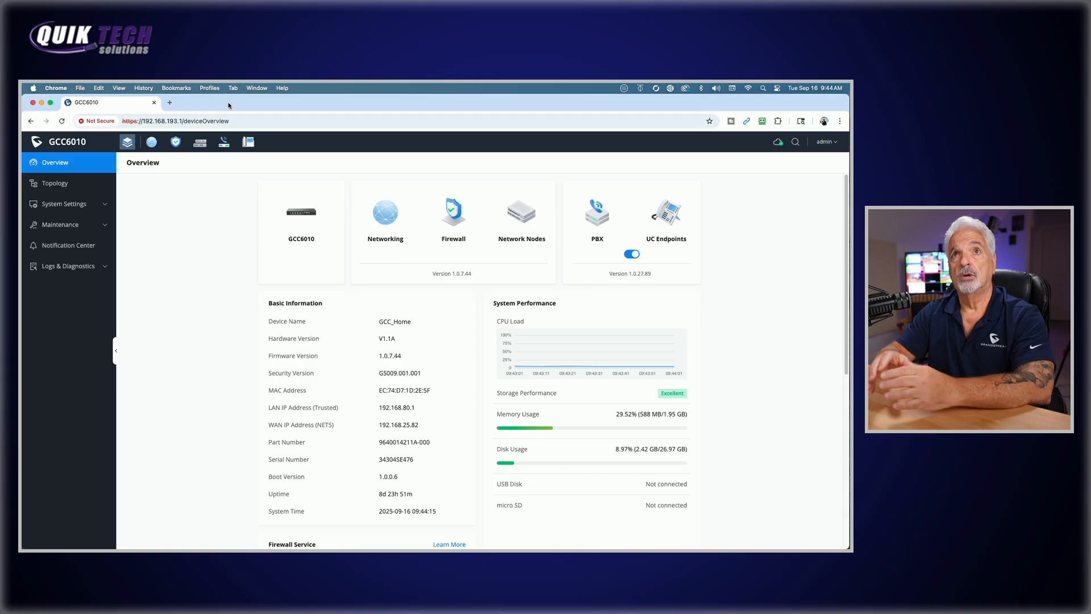
Step: In the Networking module's LAN settings, start a new VLAN with ID 20 and the name Guest Network
click(151, 143)
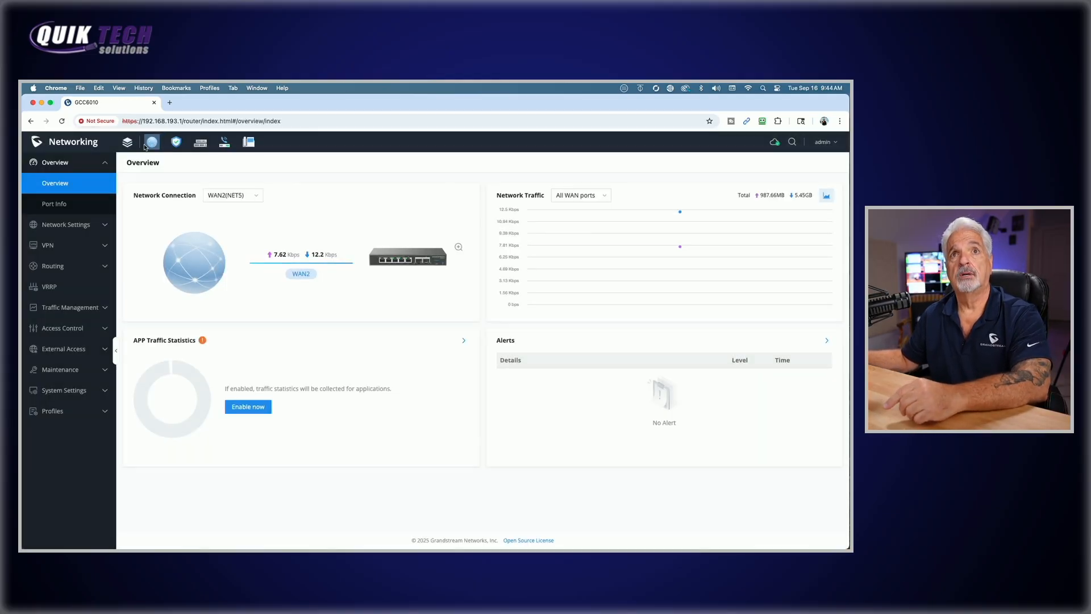
click(67, 227)
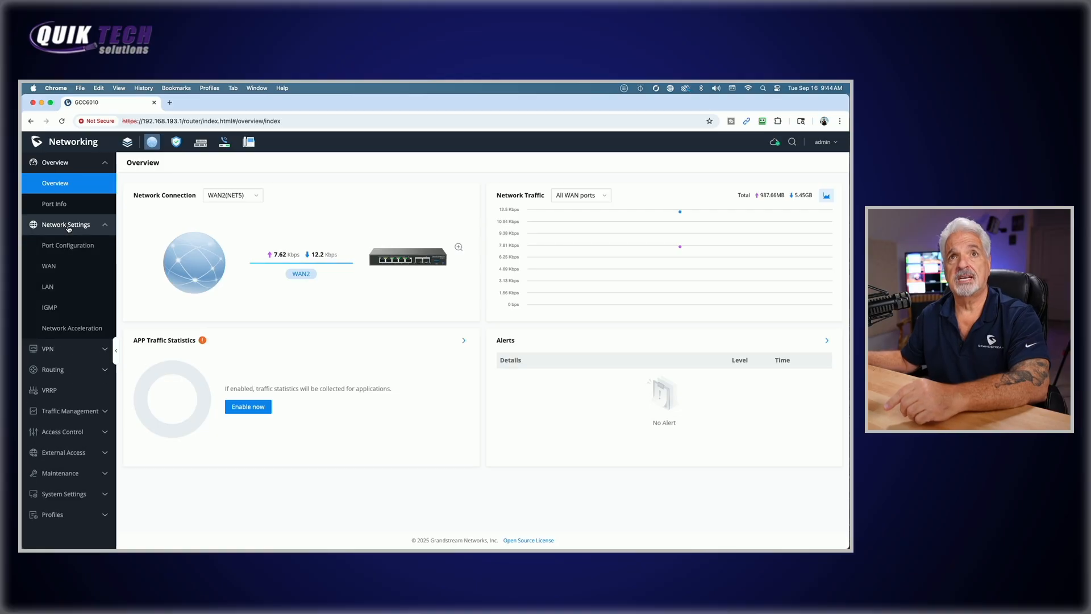
click(50, 287)
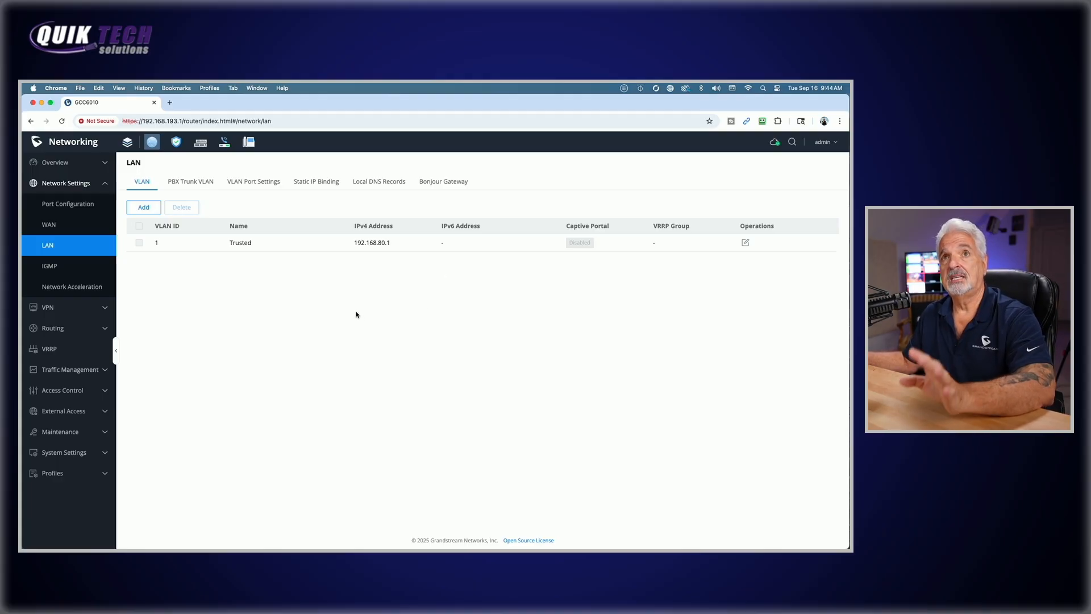
click(144, 208)
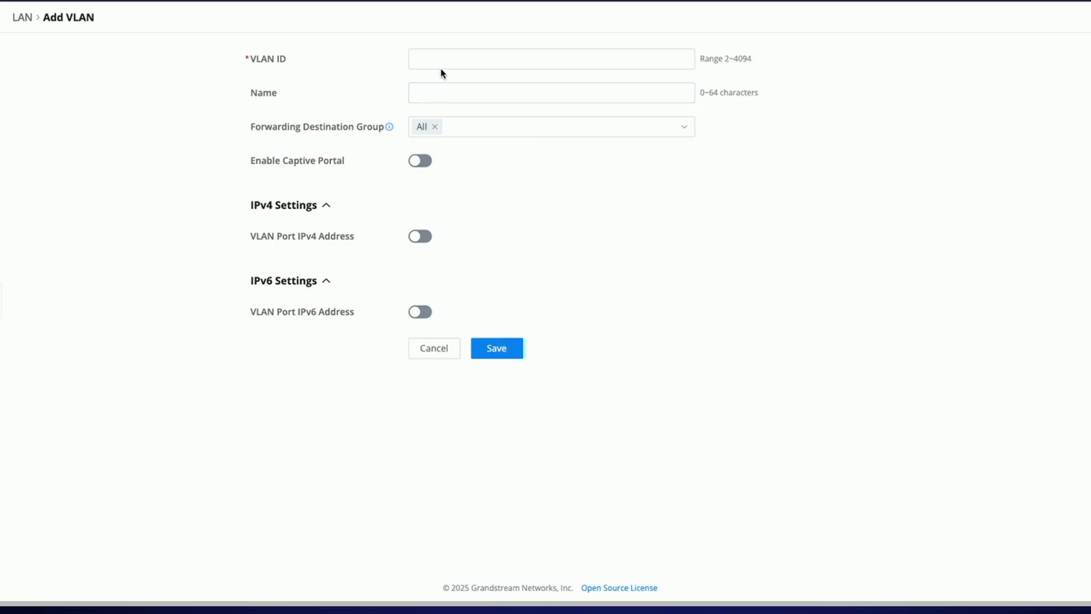
click(413, 182)
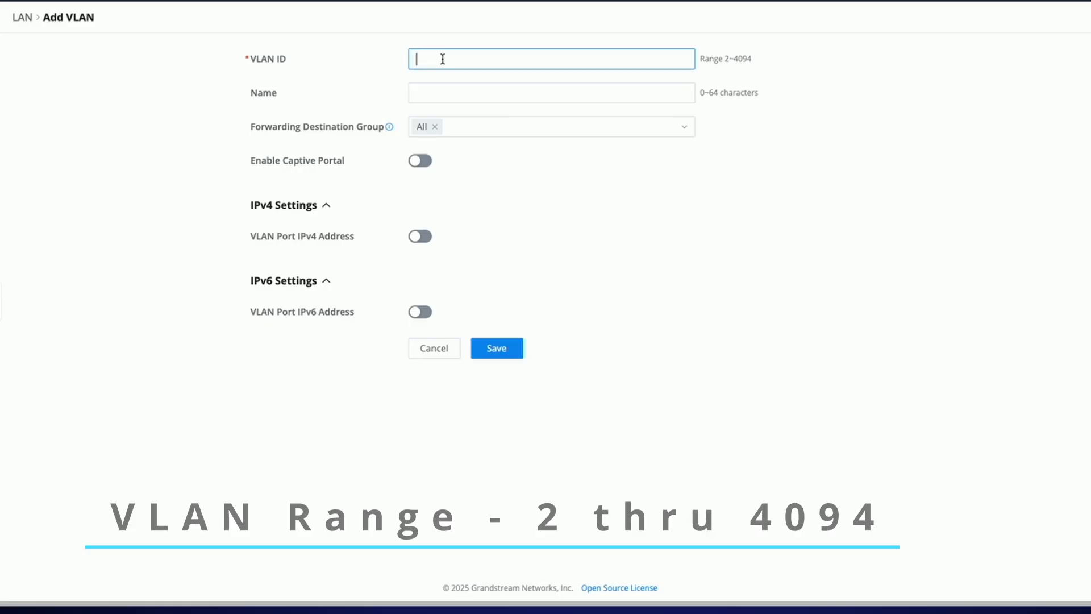
text(20)
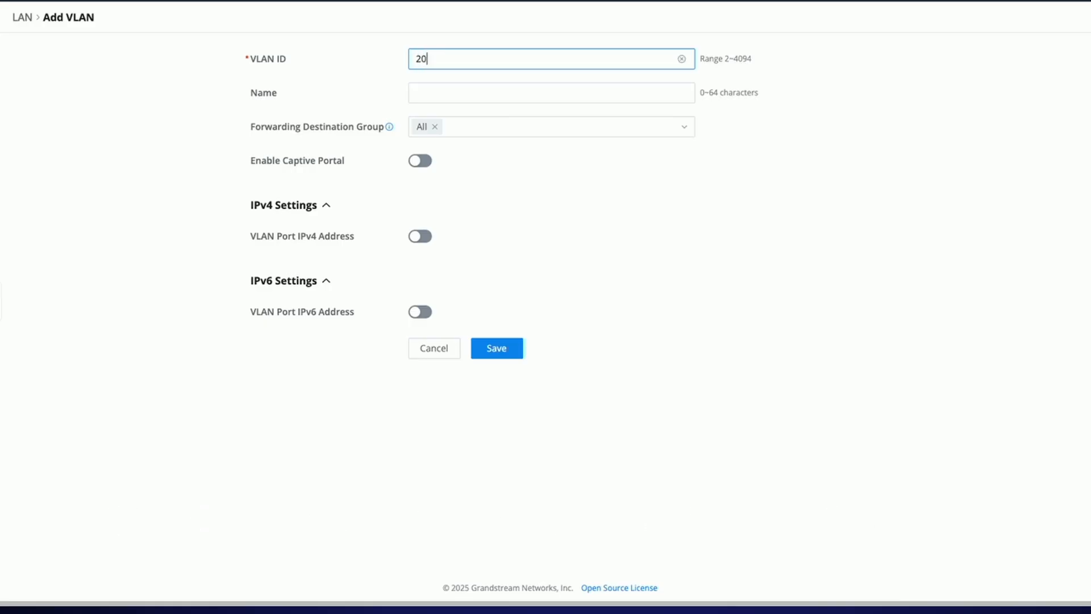
click(472, 92)
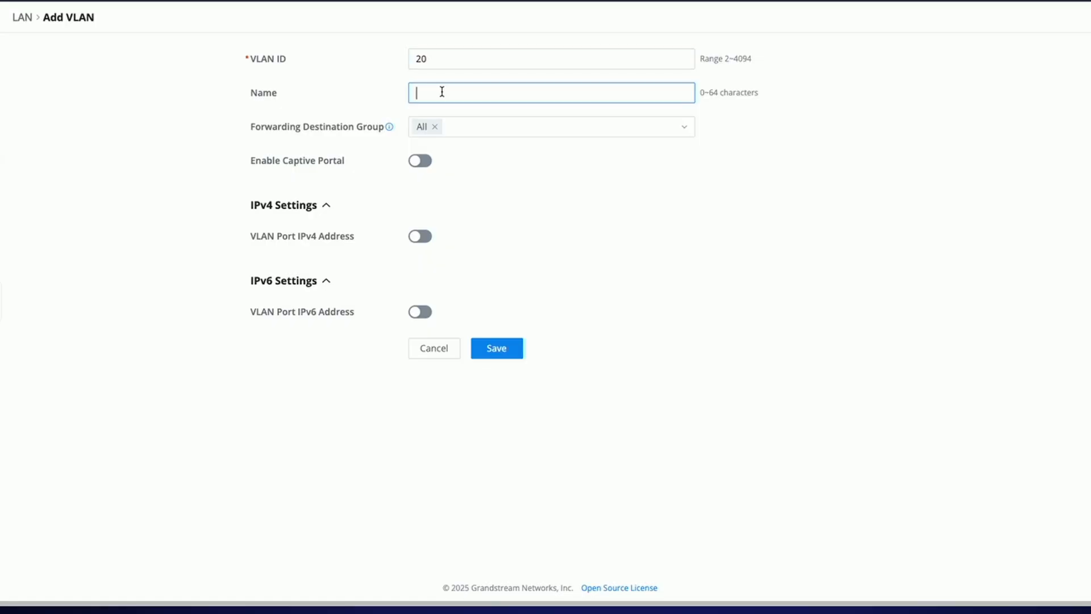
text(Guest Network)
Step: Enable the VLAN port IPv4 address and set it to 192.168.20.1 with subnet mask 255.255.255.0
click(420, 236)
click(440, 268)
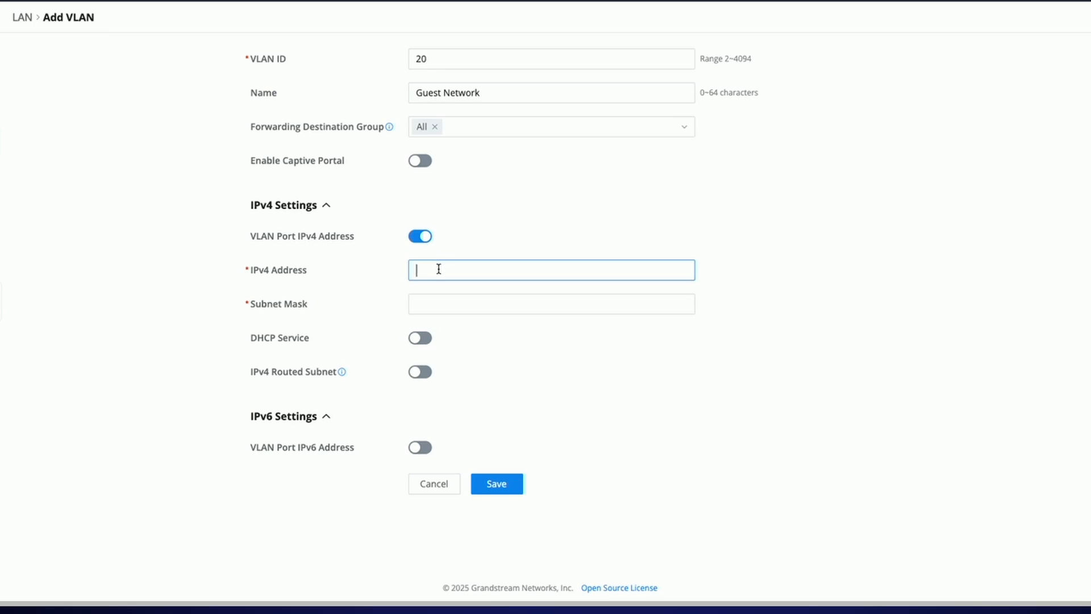
text(192.168.20.1)
click(461, 306)
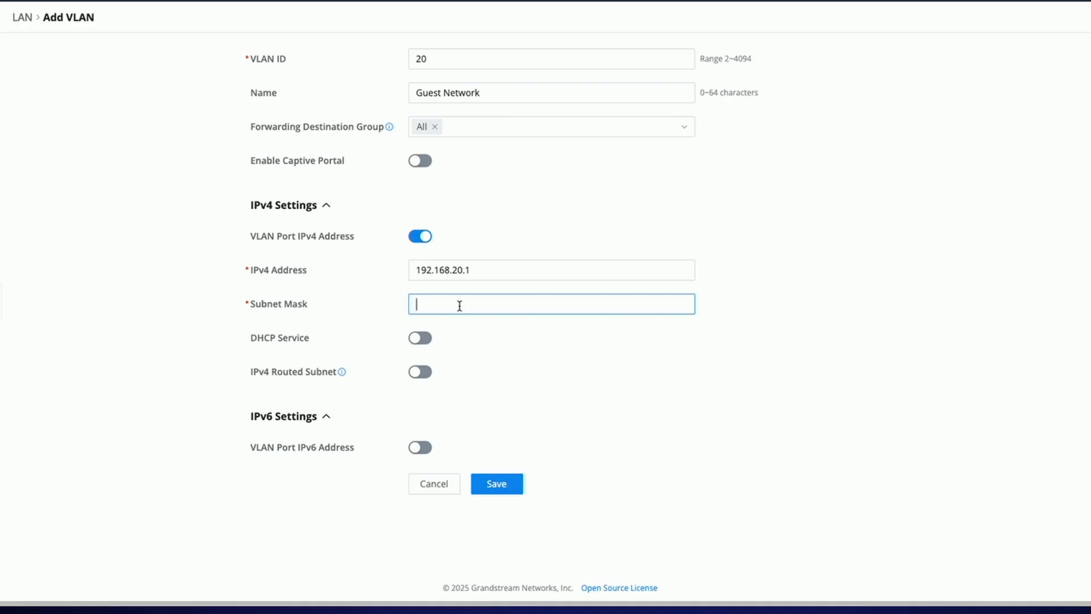
text(255.255.255.0)
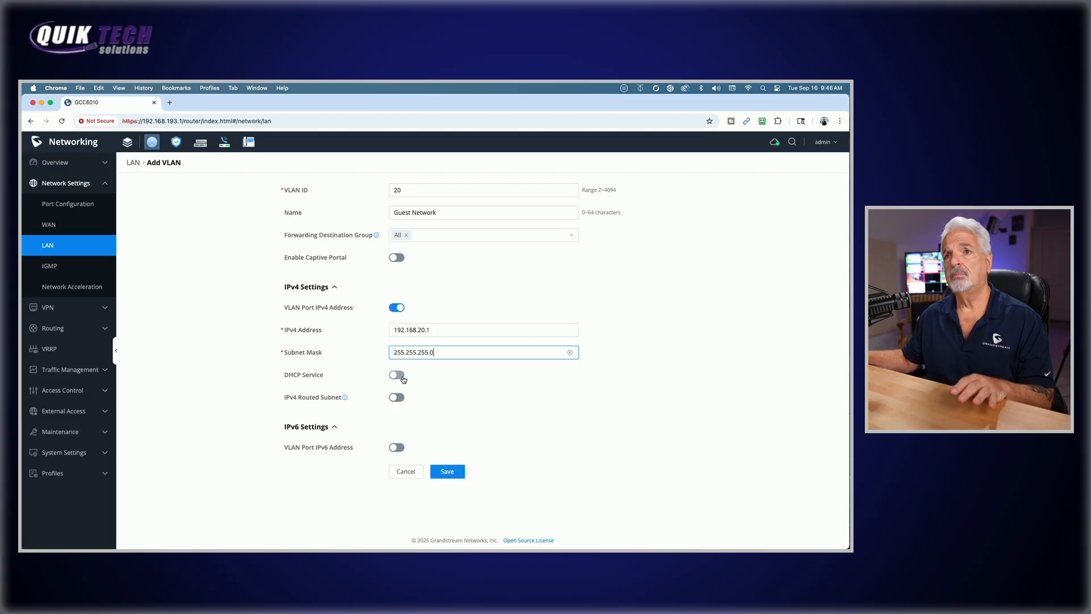
Step: Enable the DHCP service for the VLAN and set its gateway address to 192.168.20.1
click(397, 375)
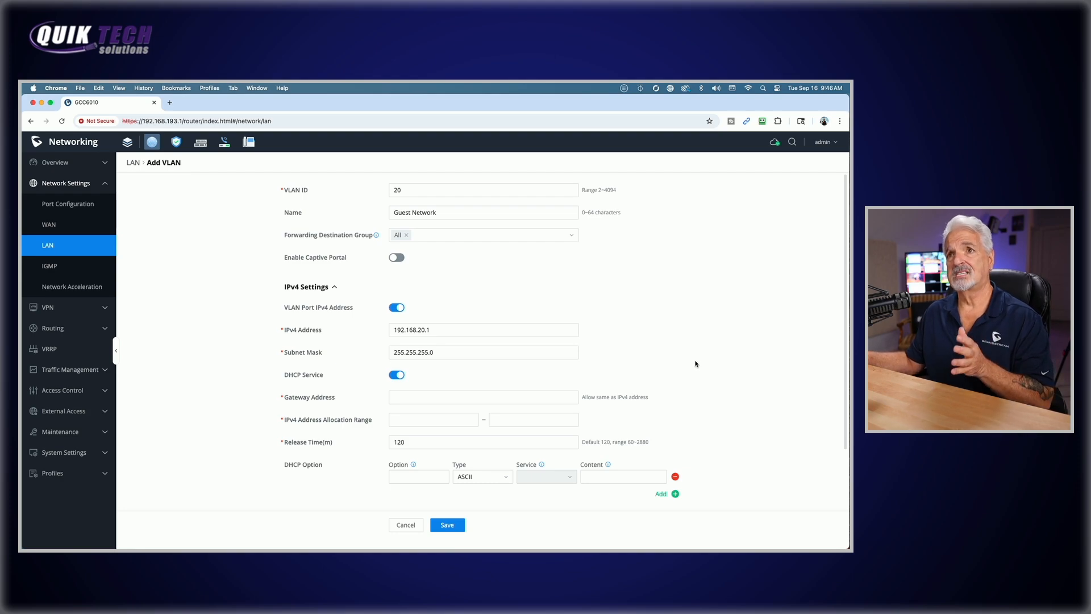
click(413, 394)
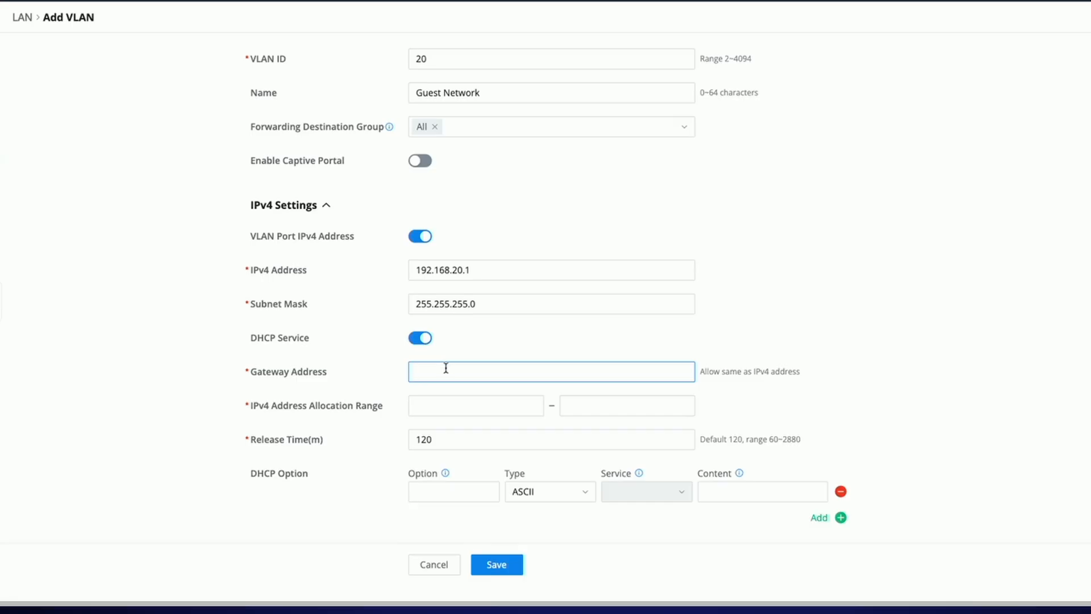
text(192.168.20.1)
Step: Set the IPv4 address allocation range from 192.168.20.2 to 192.168.20.254, reusing the gateway's 192.168.20 prefix
click(431, 411)
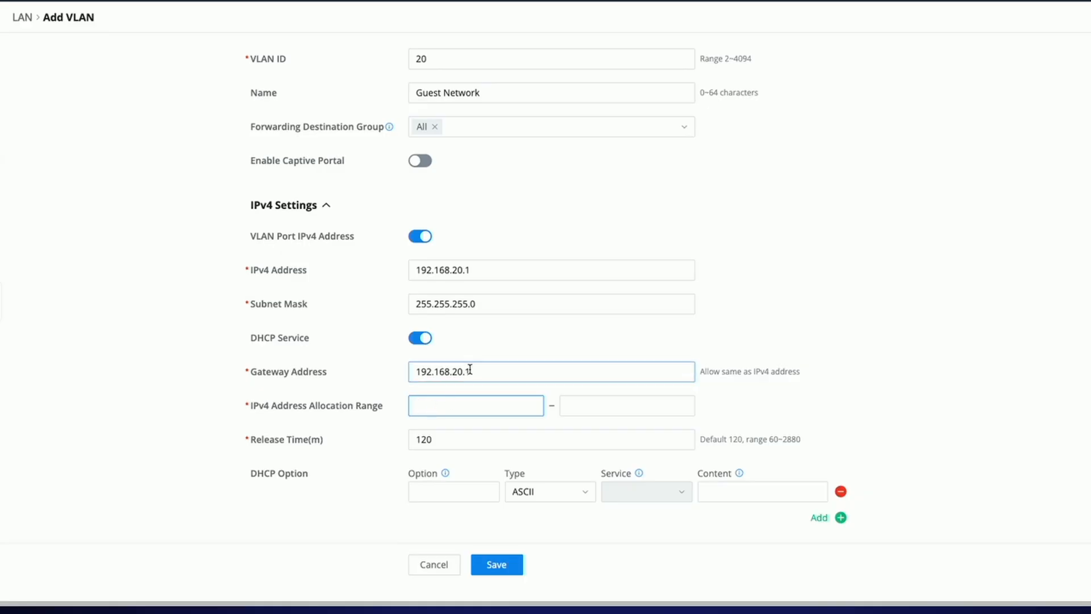
drag(463, 371, 409, 370)
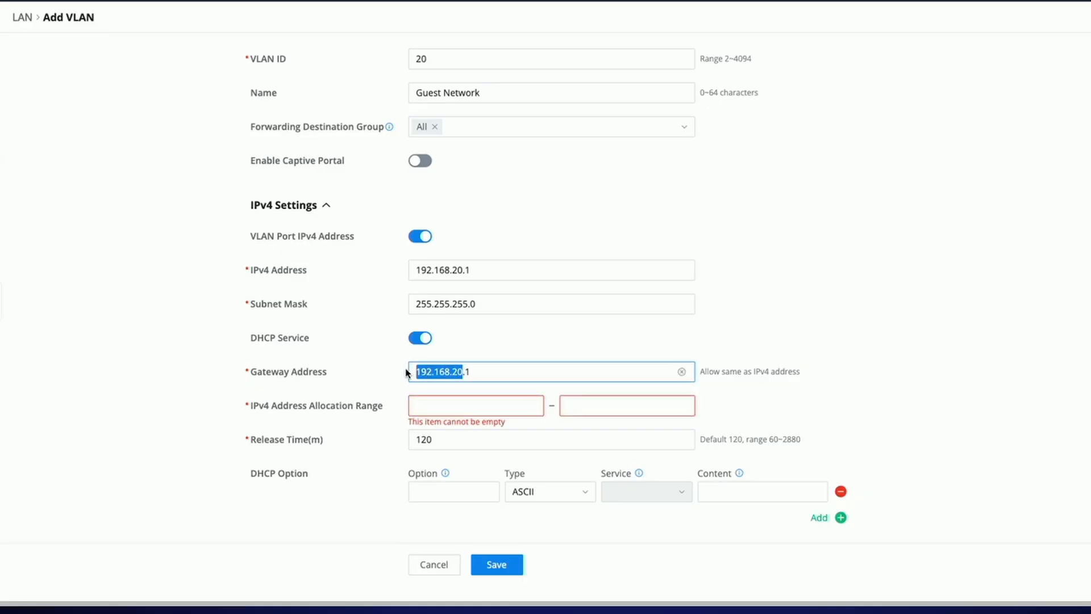
right_click(426, 369)
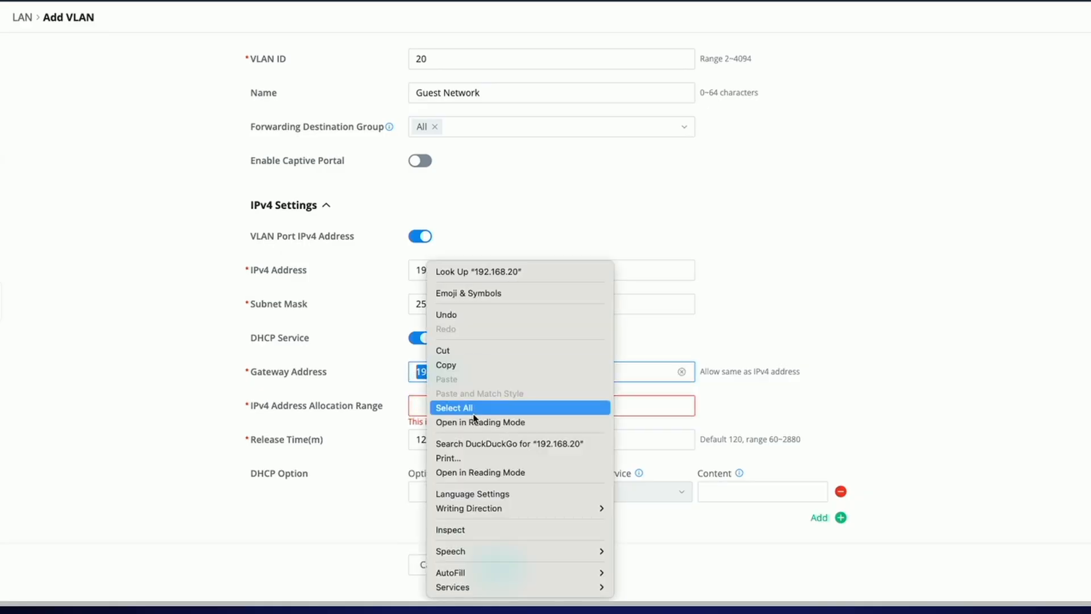
click(462, 366)
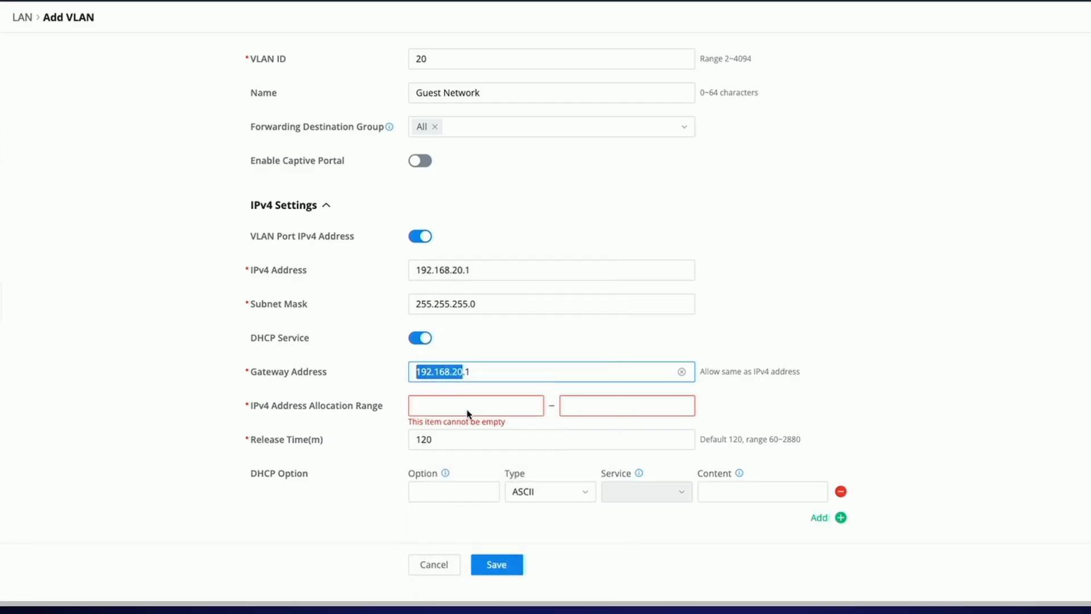
click(433, 404)
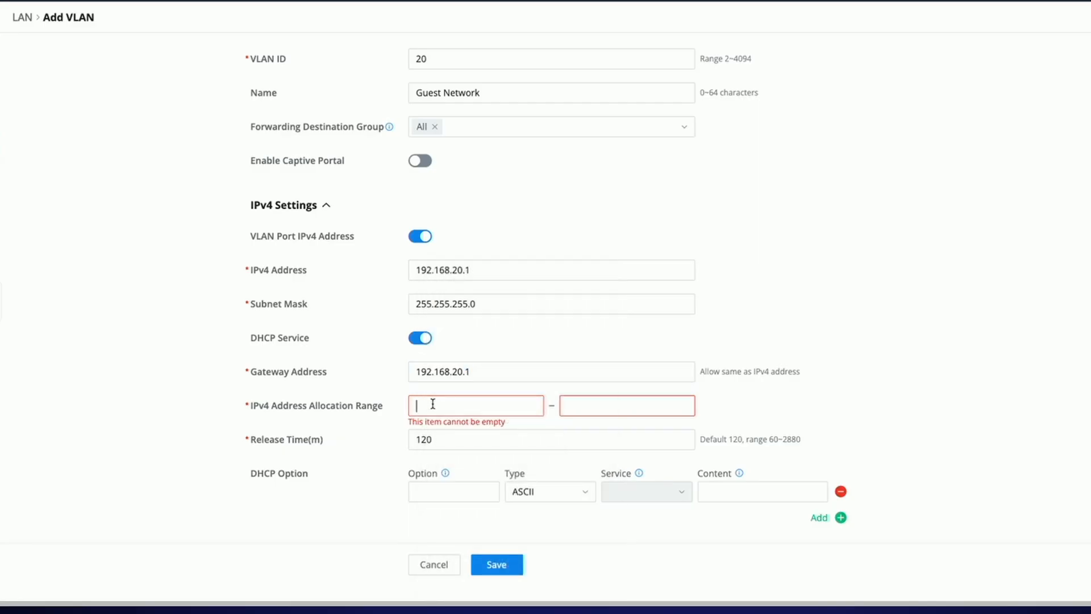
key(ctrl+v)
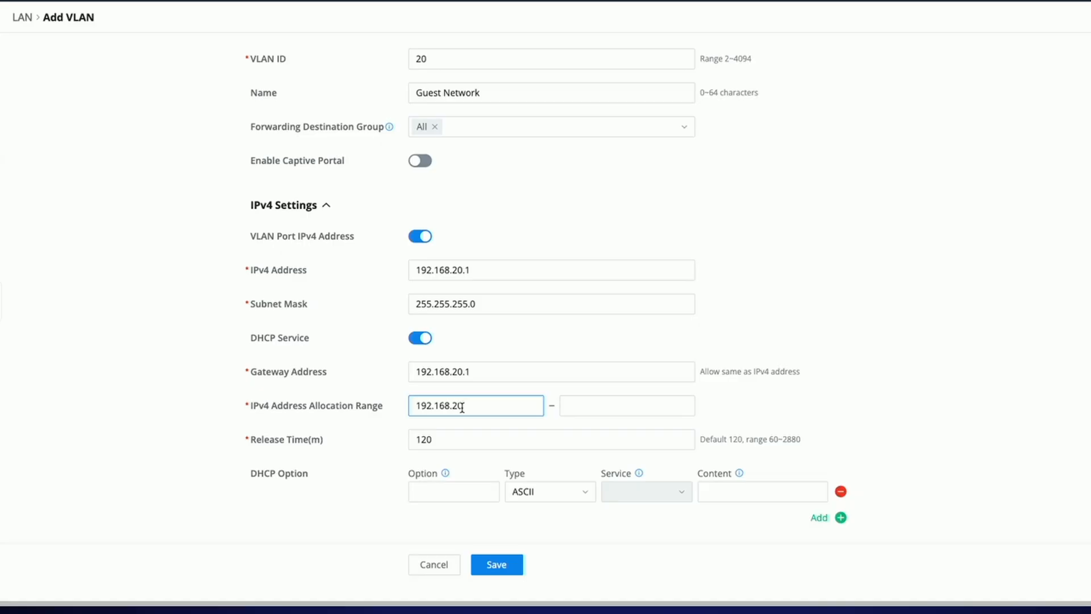
text(.2)
click(567, 397)
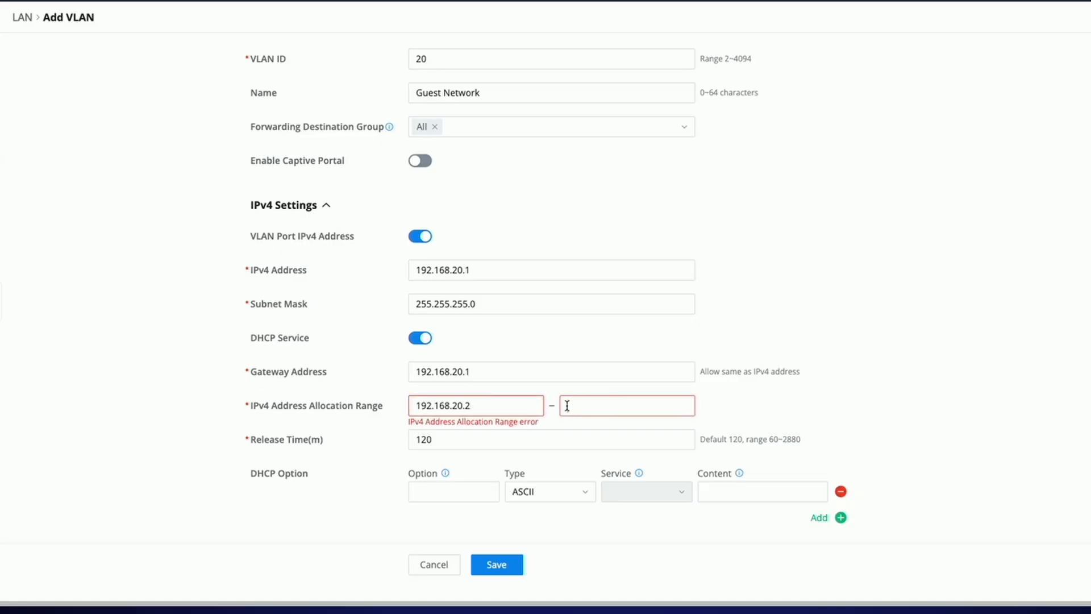
key(ctrl+v)
text(.)
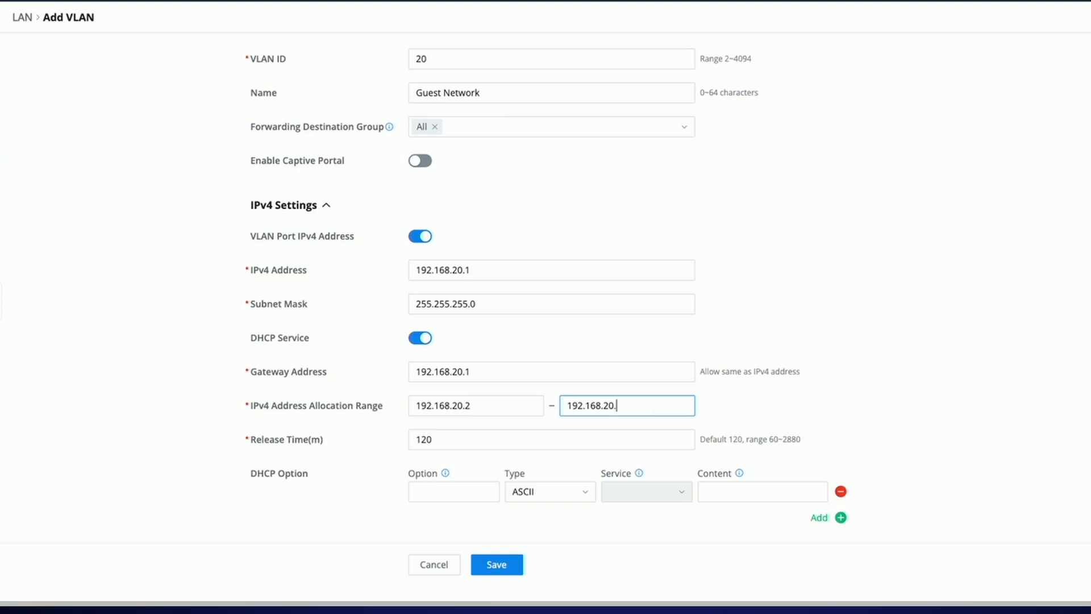
text(254)
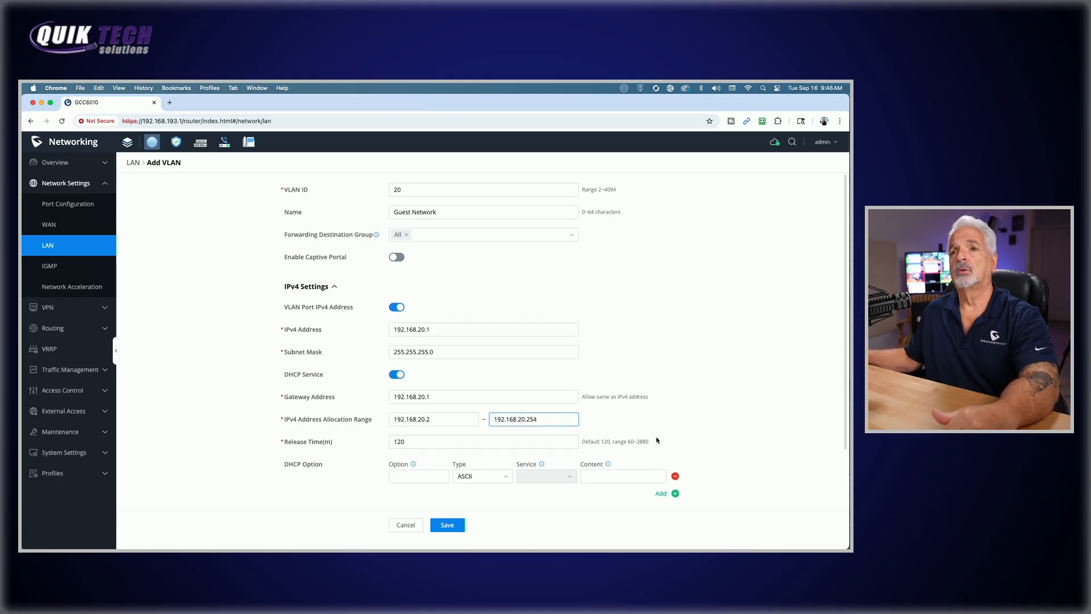
Step: Set the preferred DNS server to 192.168.20.1 and the alternative to 1.1.1.1, and save the VLAN
scroll(657, 439, down, 3)
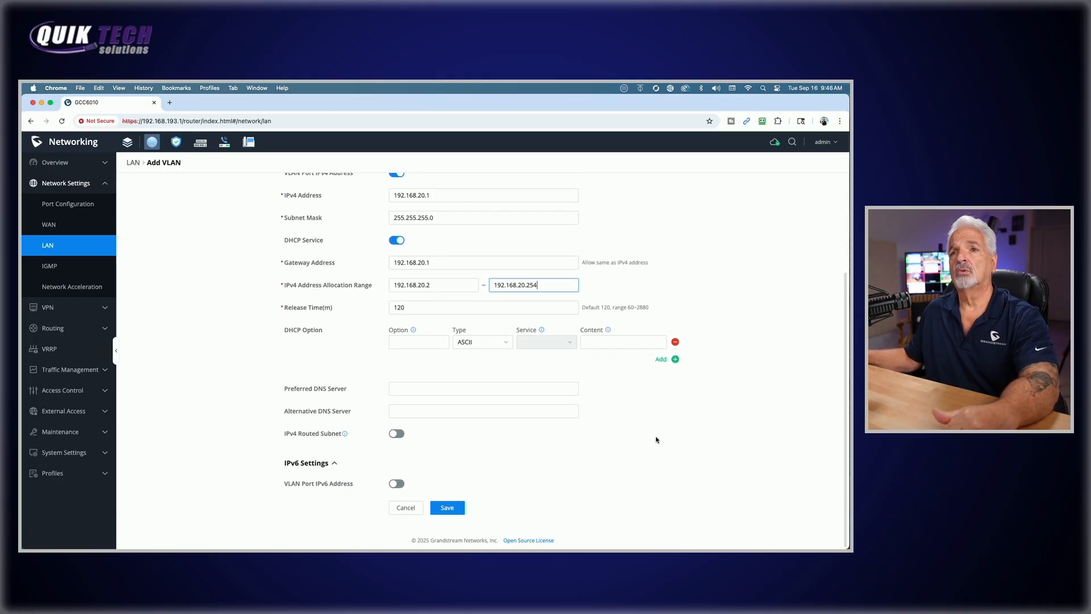
click(403, 389)
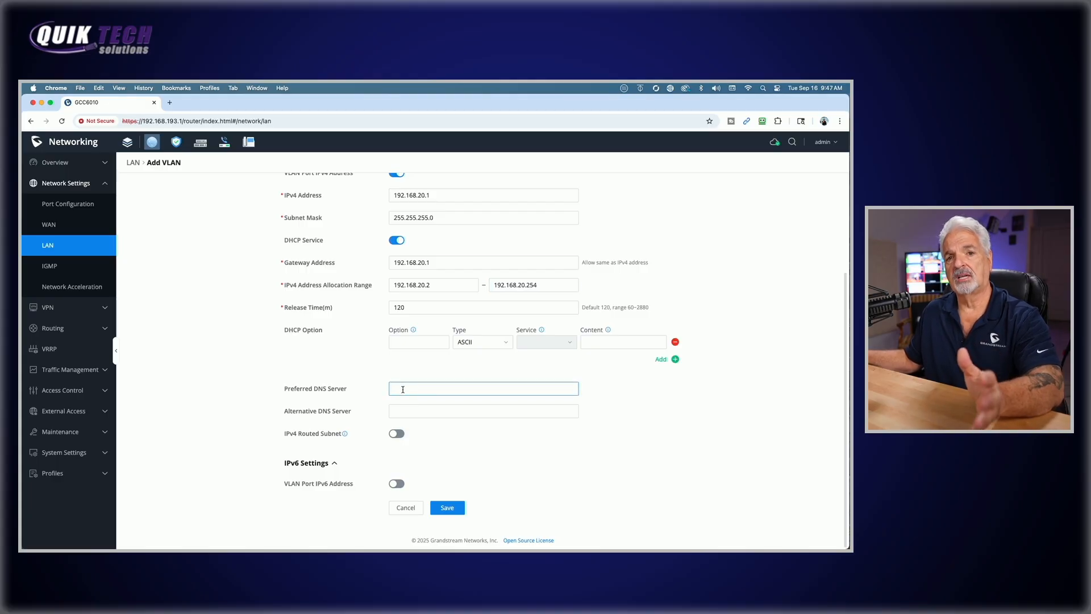
text(19)
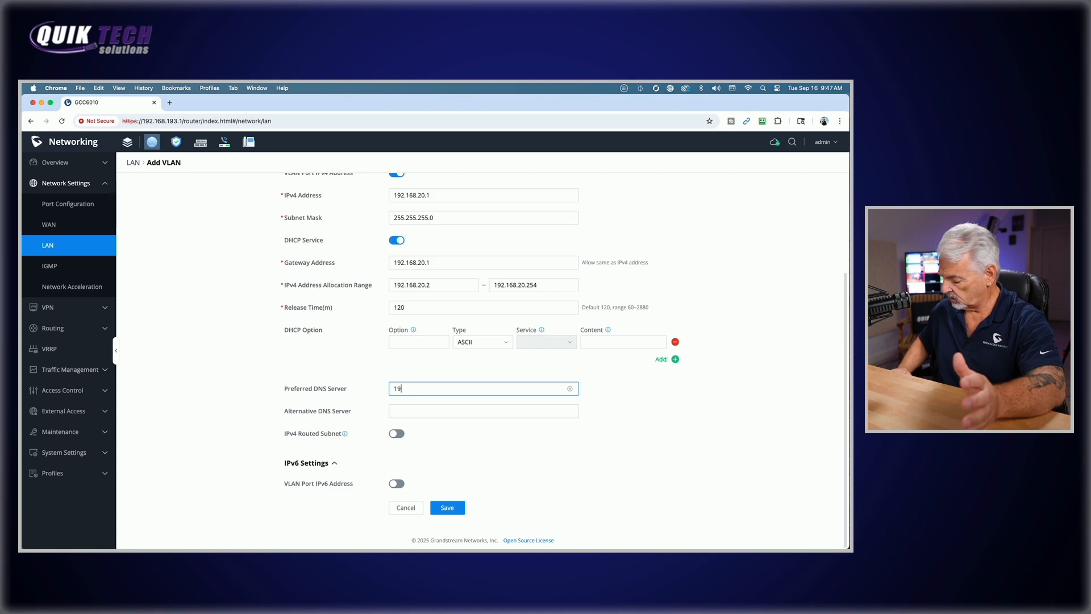
text(2.168.)
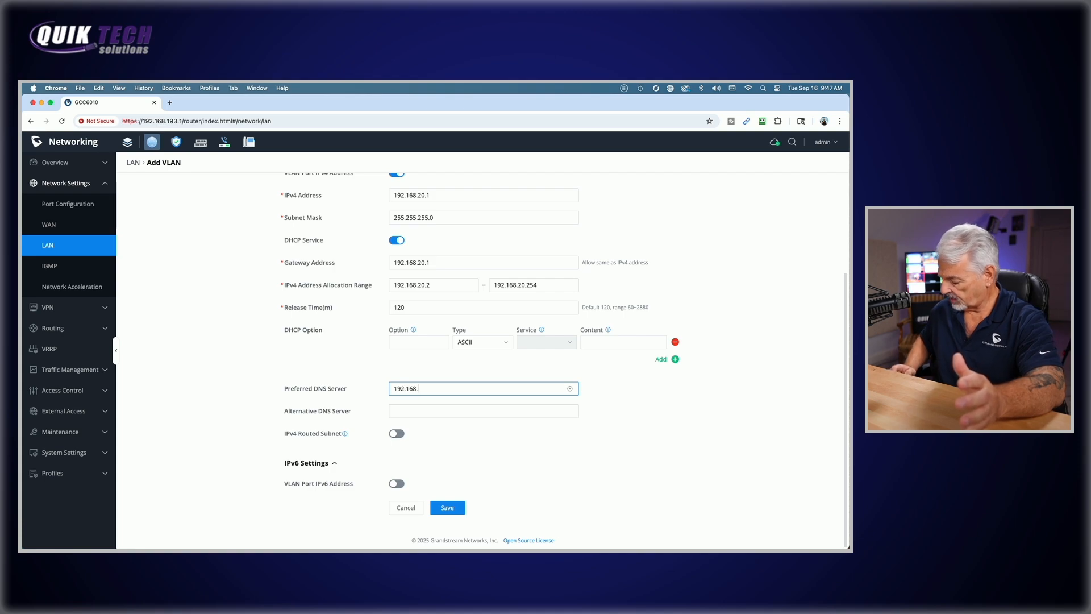
text(20.1)
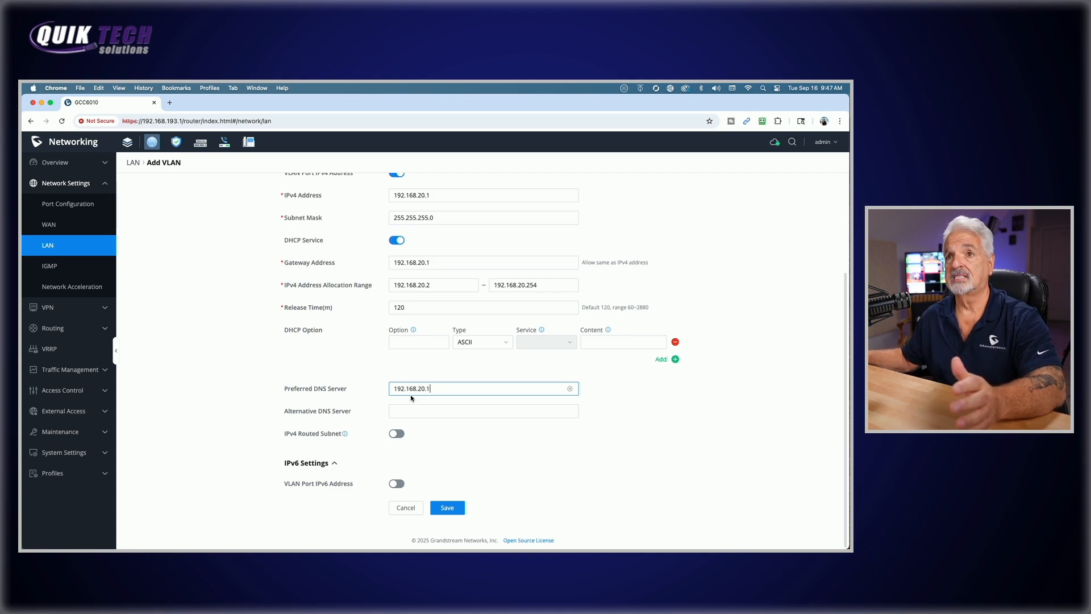
click(411, 411)
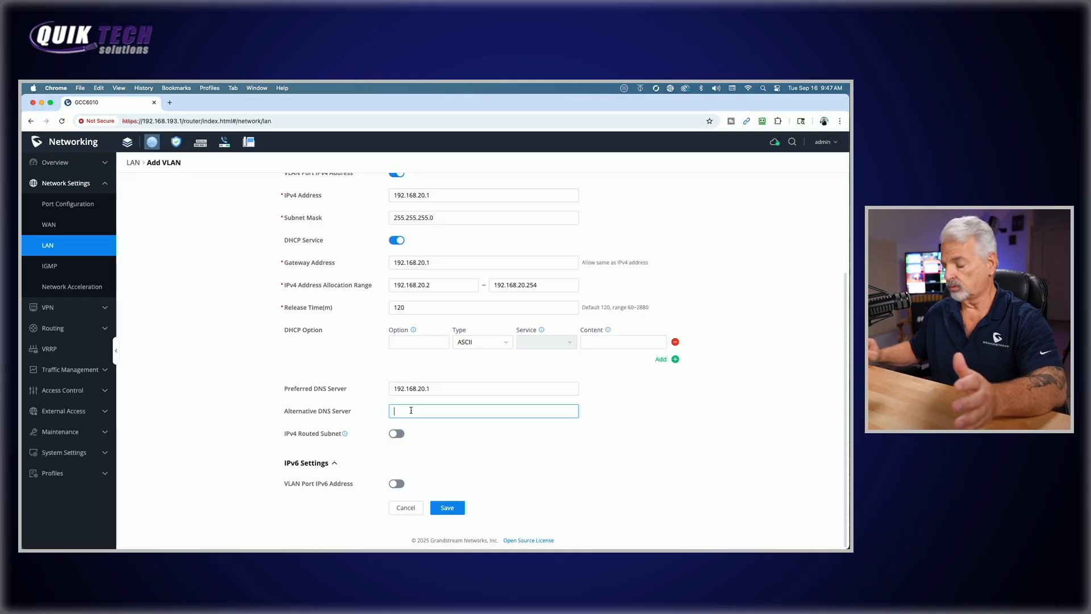
text(1.1.1.)
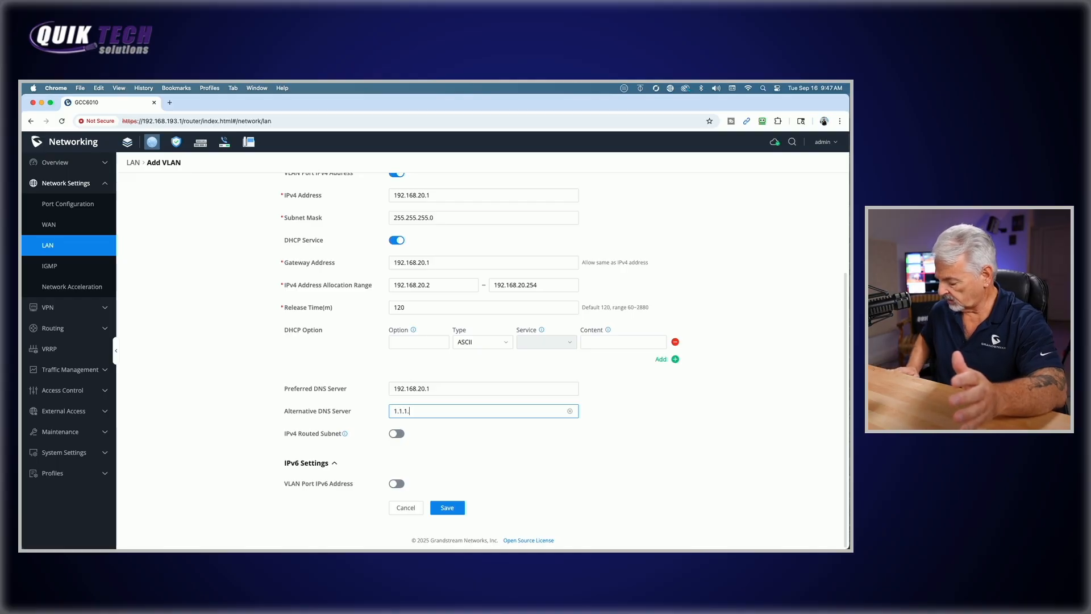
text(1)
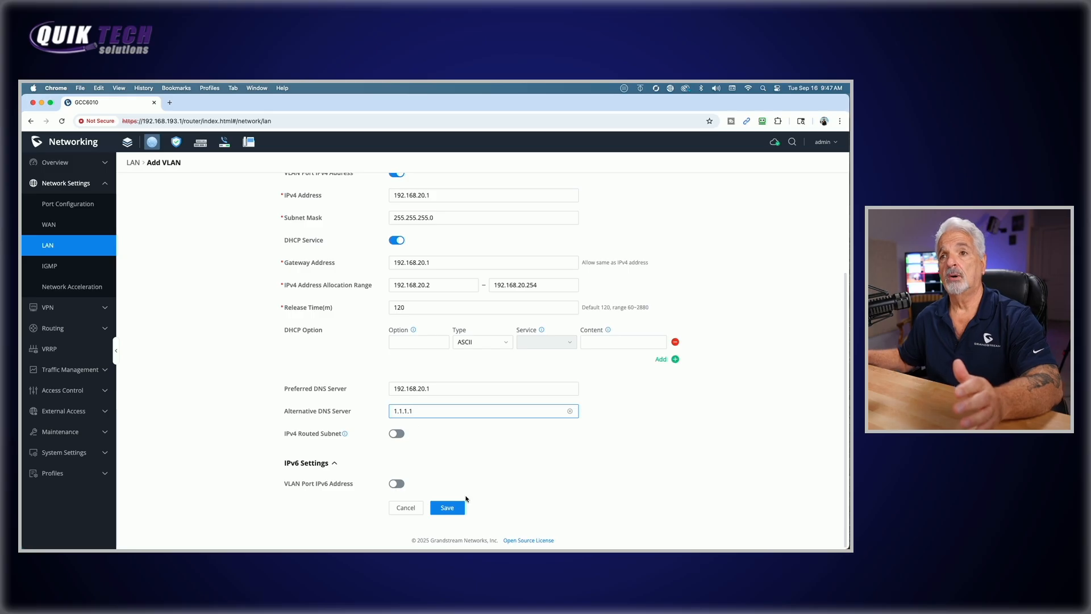
click(447, 509)
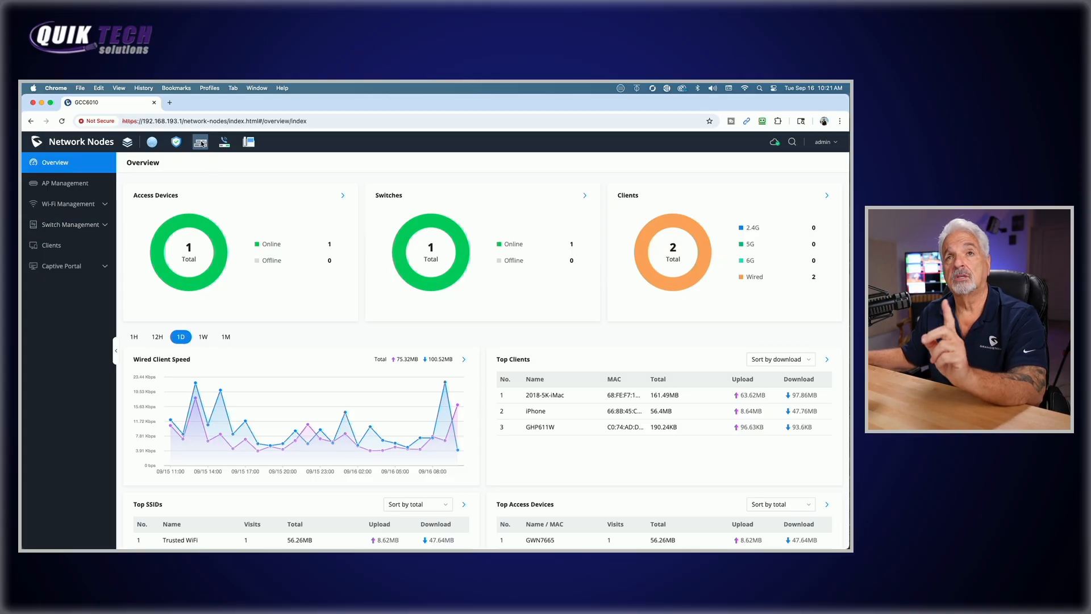
Step: Review the managed switches and access points in Network Nodes, finishing on the switch list
click(64, 229)
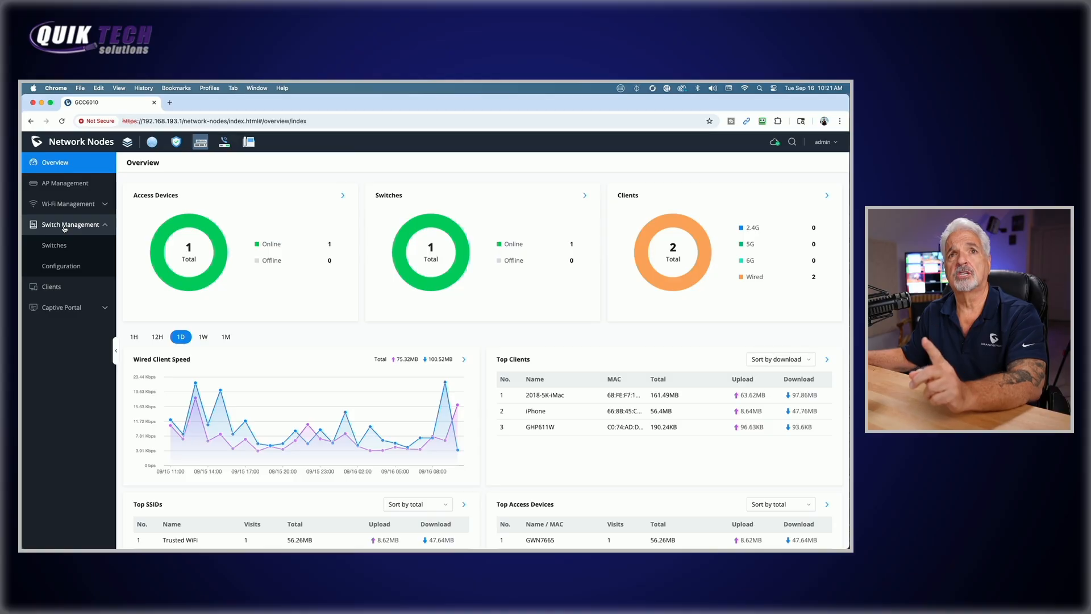
click(101, 251)
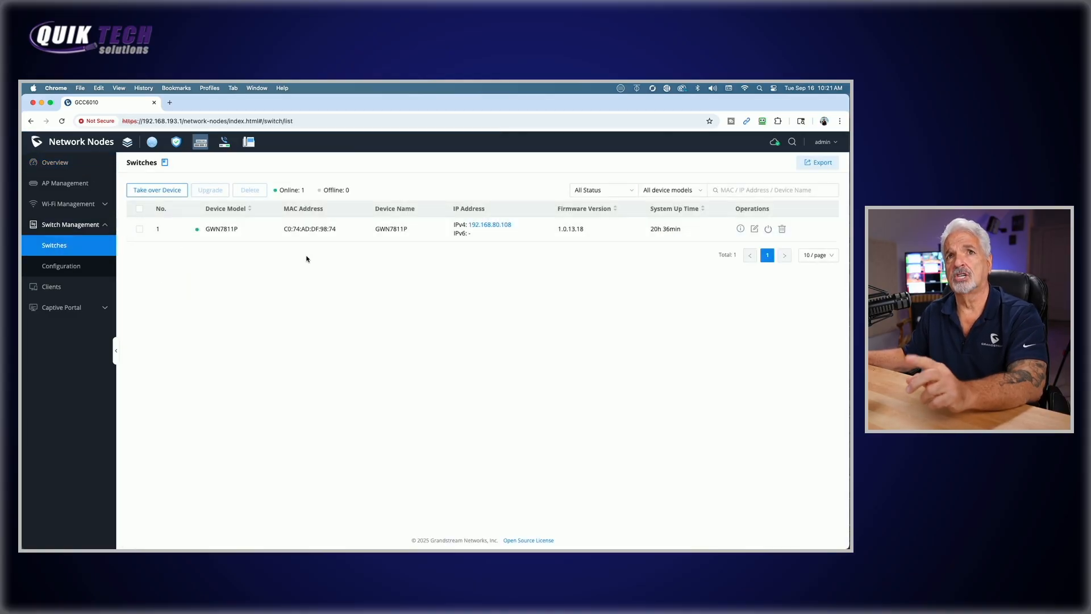
click(65, 183)
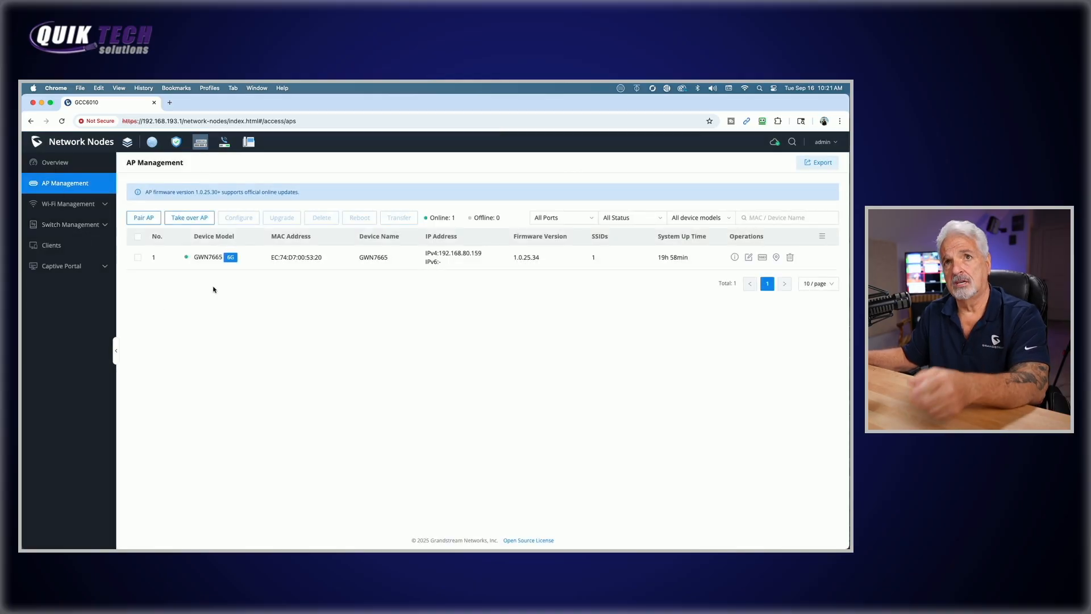
click(66, 226)
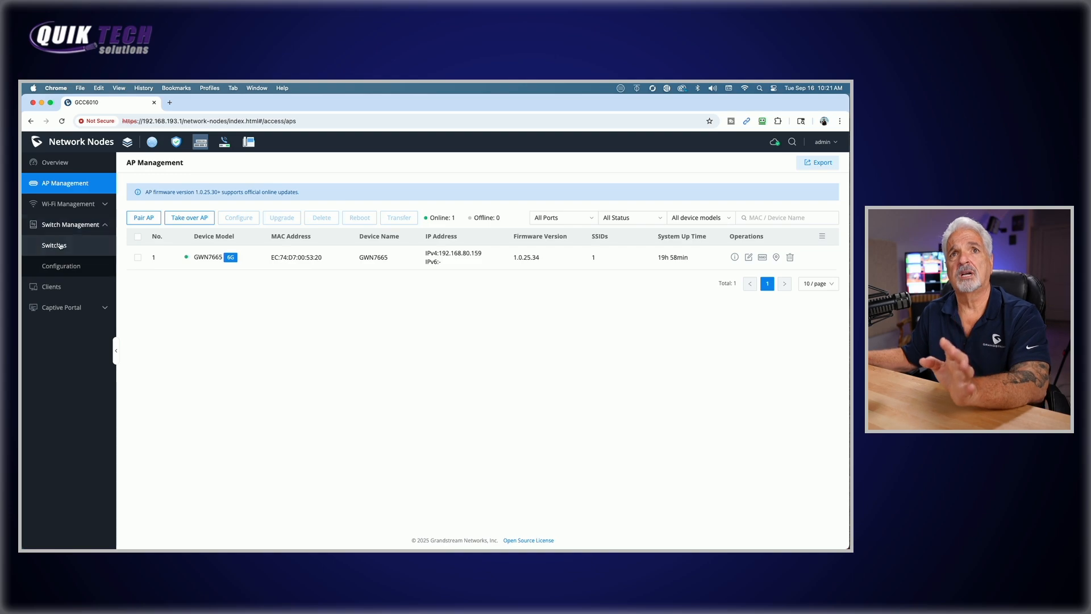
click(57, 245)
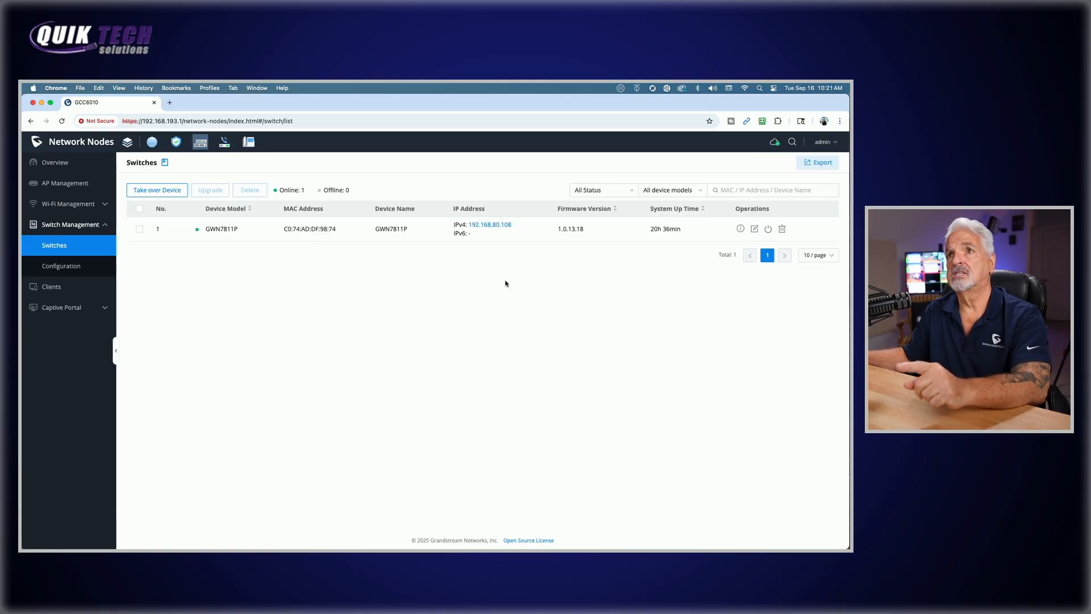
Step: Open the GWN7811P switch's own management page from its IP address and sign in with the admin username and account password
click(486, 225)
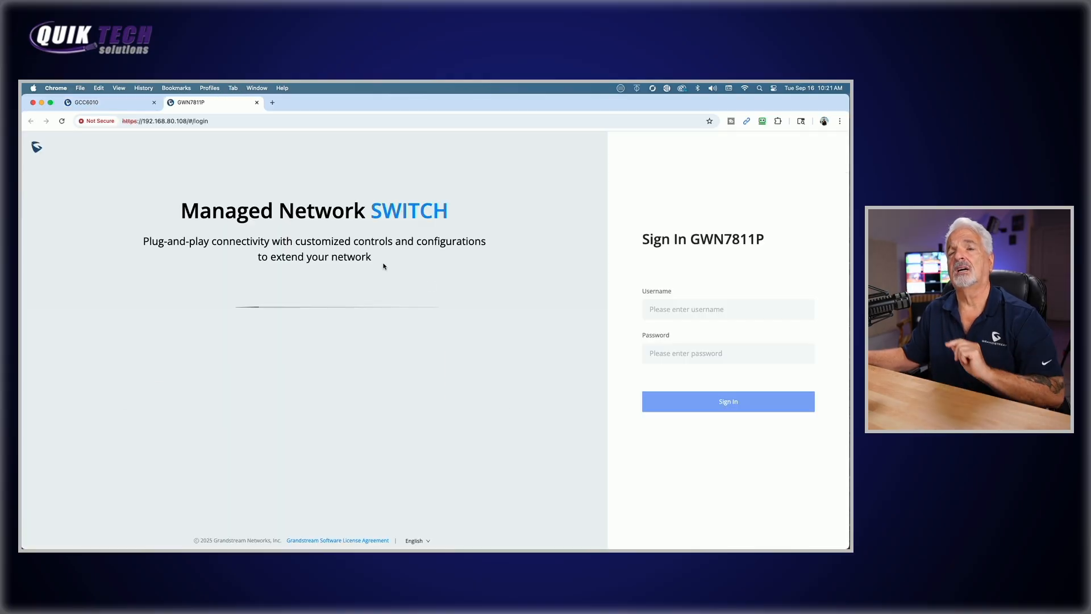
click(646, 302)
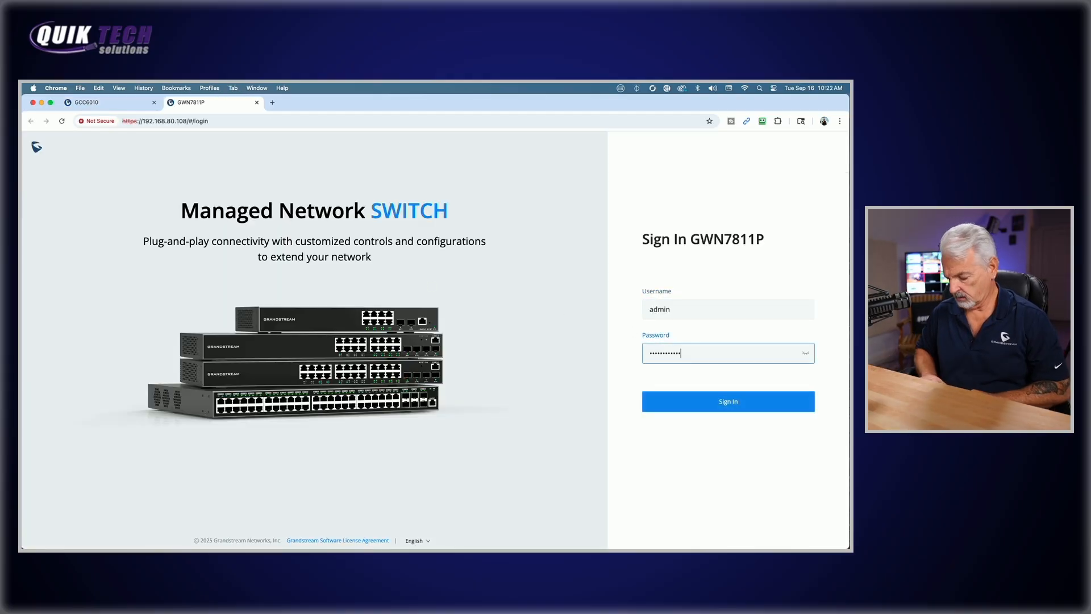
key(Return)
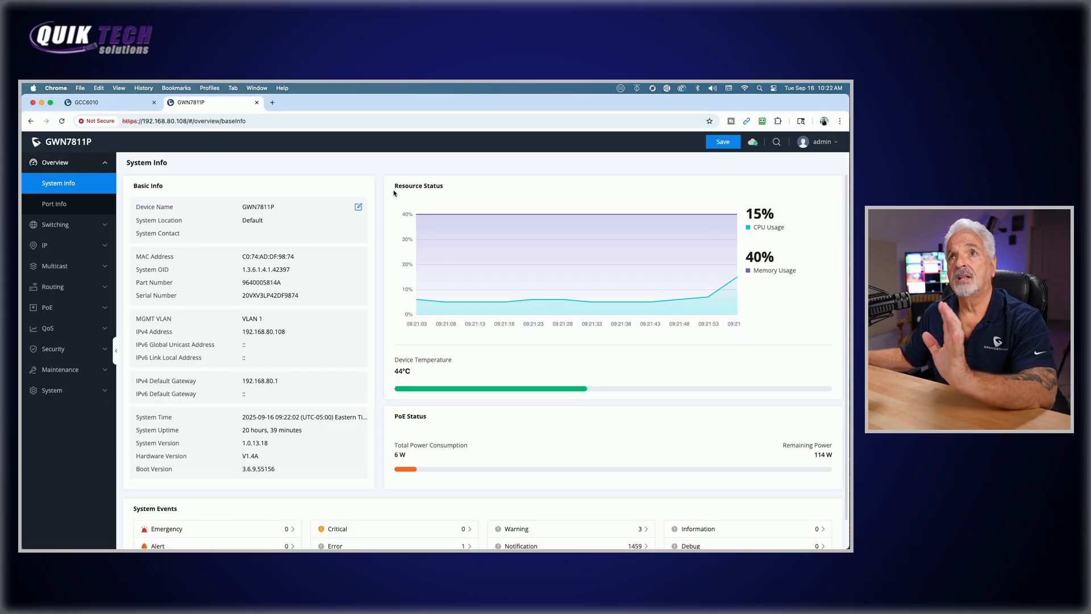
Step: Review the switch's VLAN list with its tagged and untagged ports, and close the switch's management page
click(59, 225)
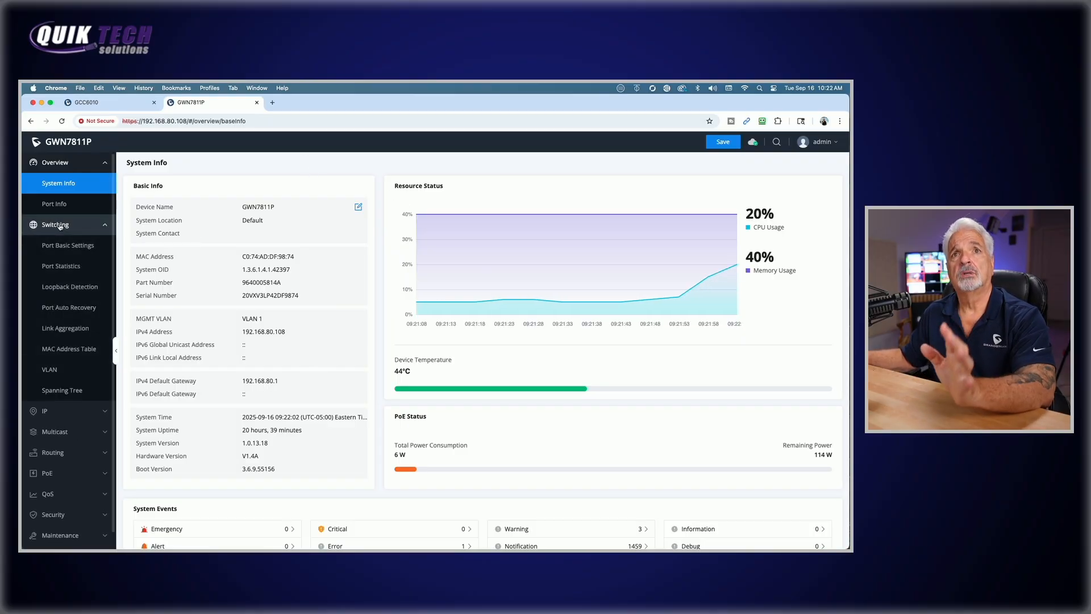
click(56, 370)
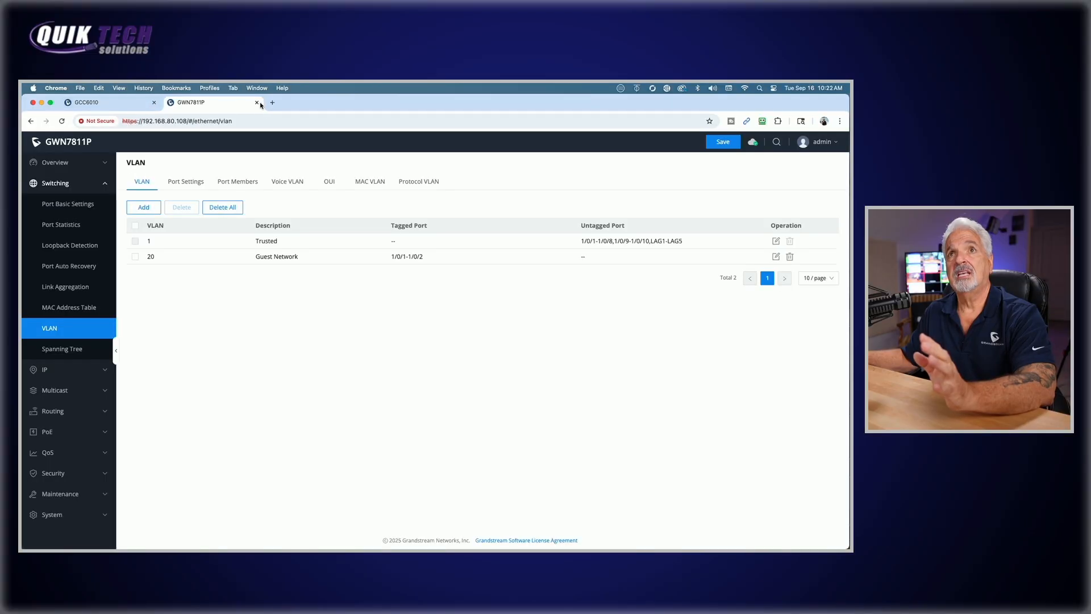
click(257, 103)
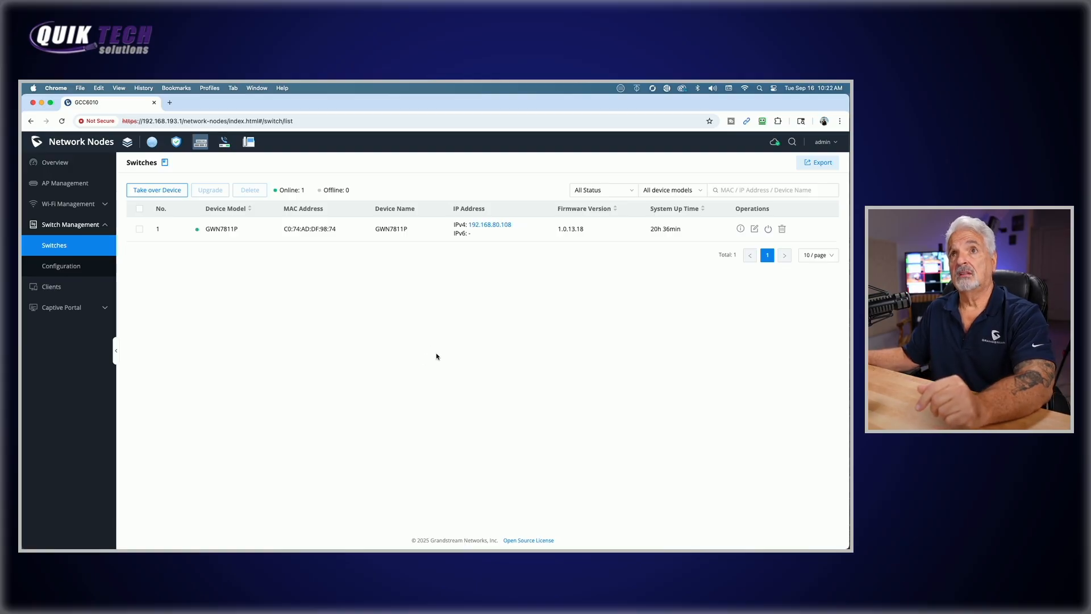
Step: Open the GWN7811P's port settings, name port 1 Uplink-GCC and save it
click(232, 230)
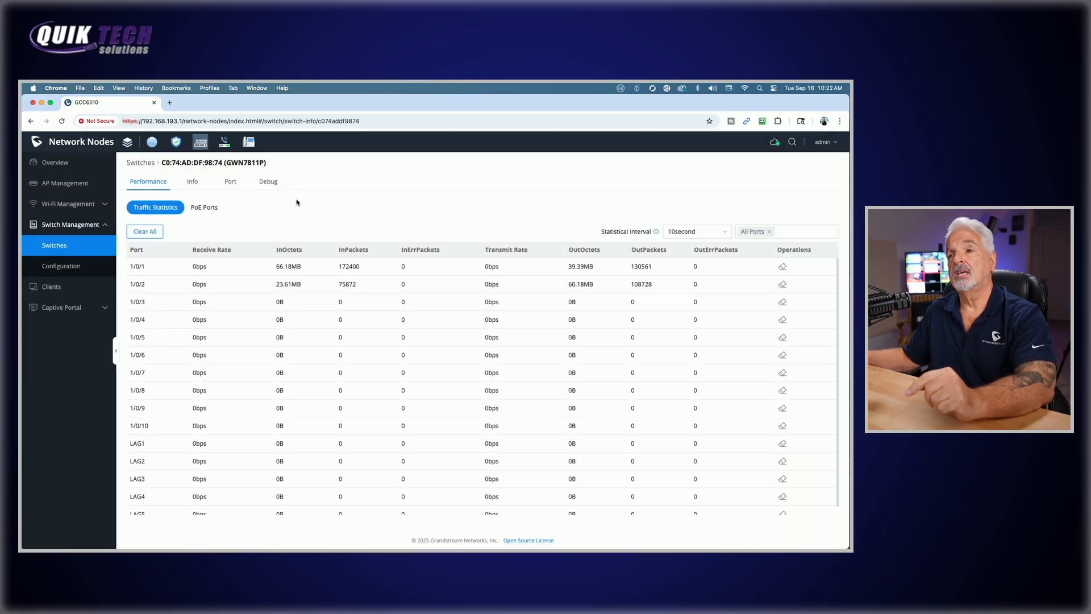
click(231, 183)
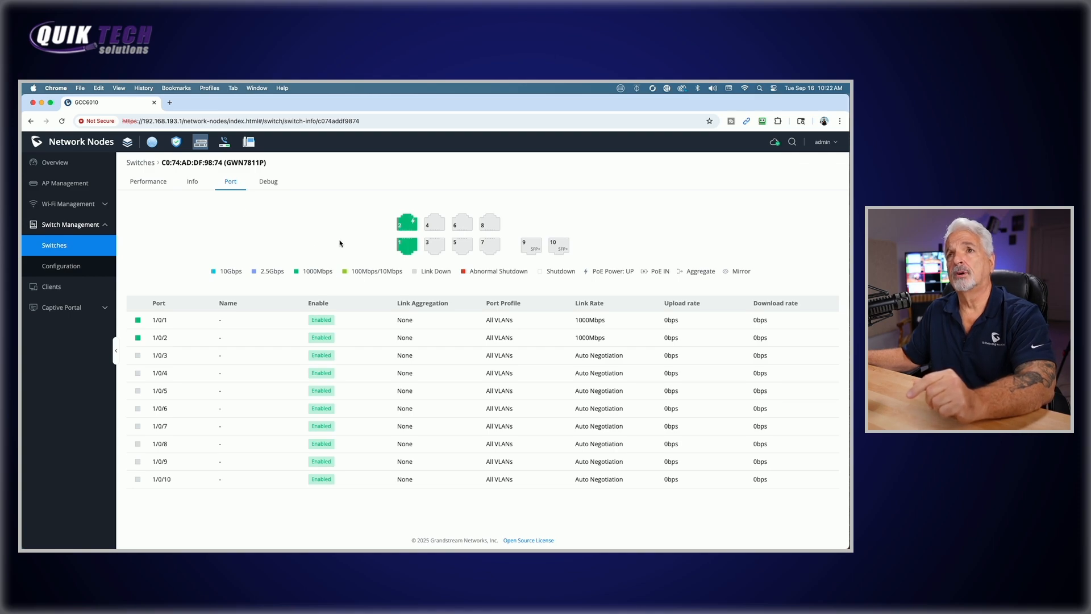
click(406, 251)
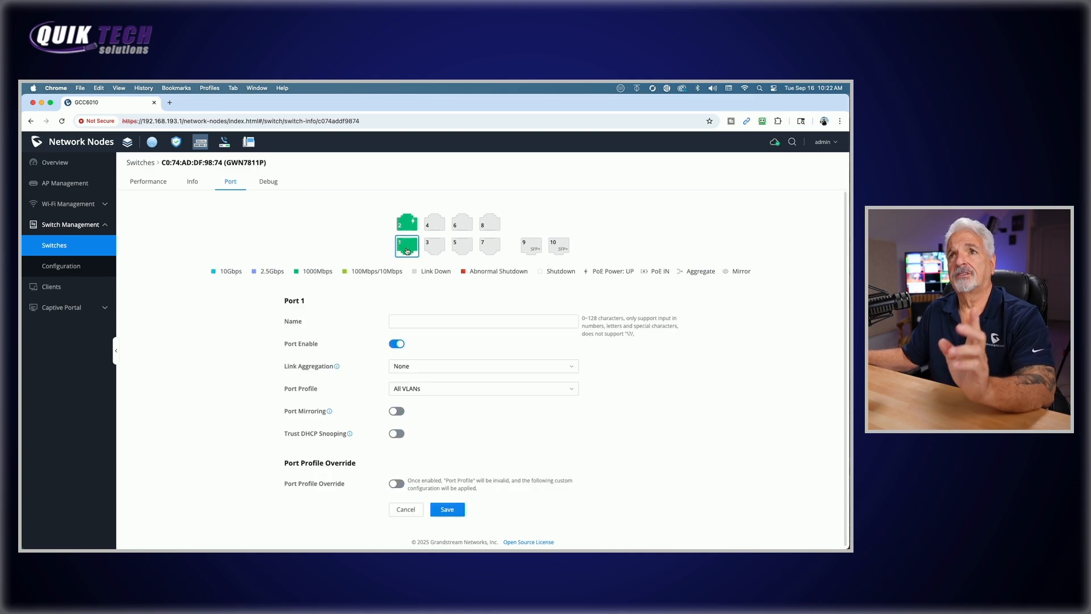
click(404, 320)
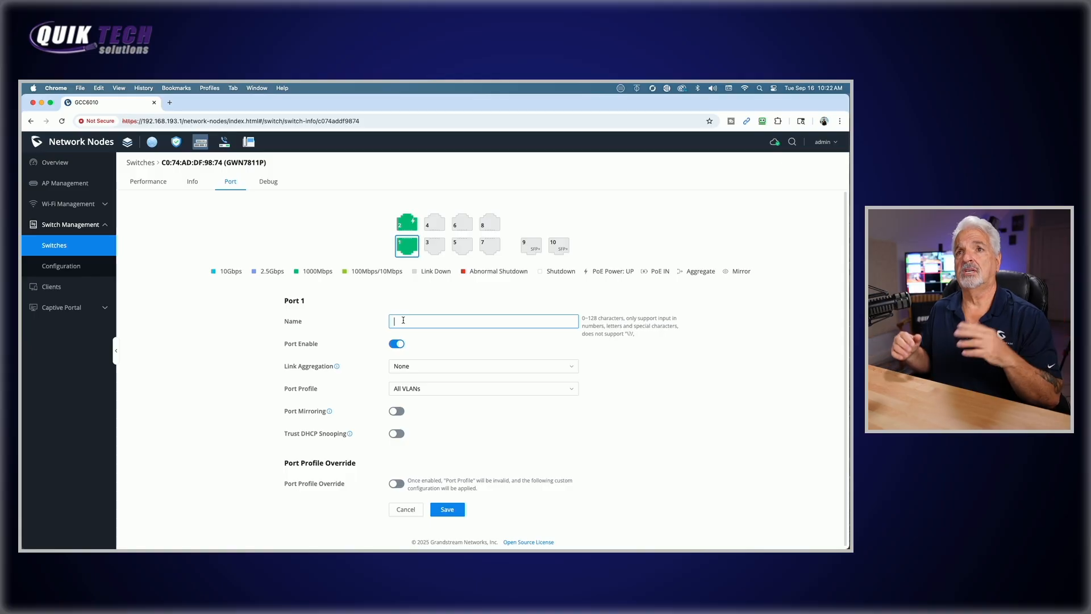
text(p)
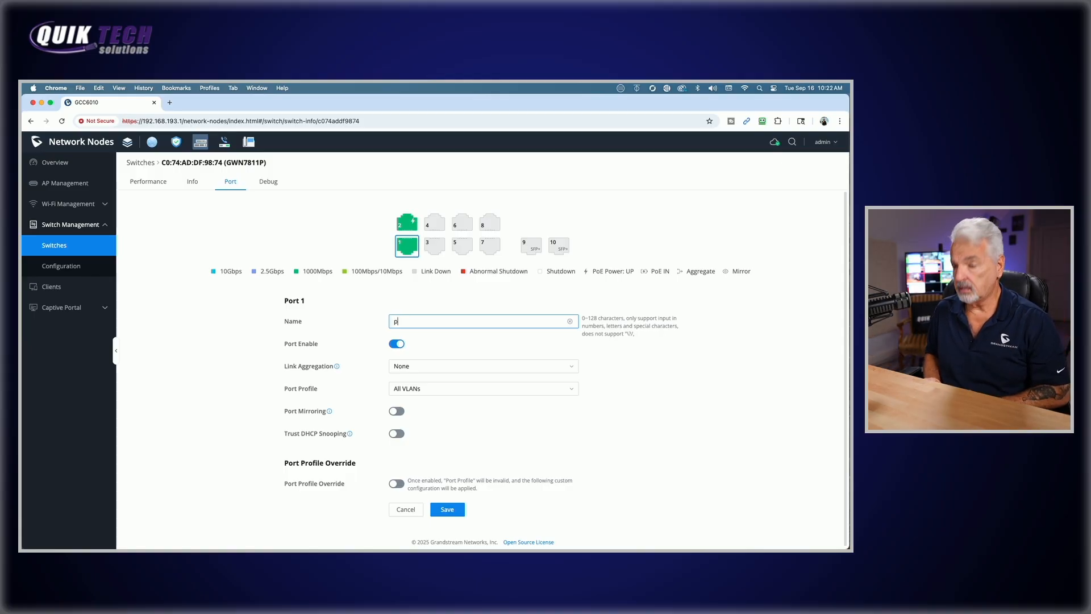
key(BackSpace)
text(Uplink-G)
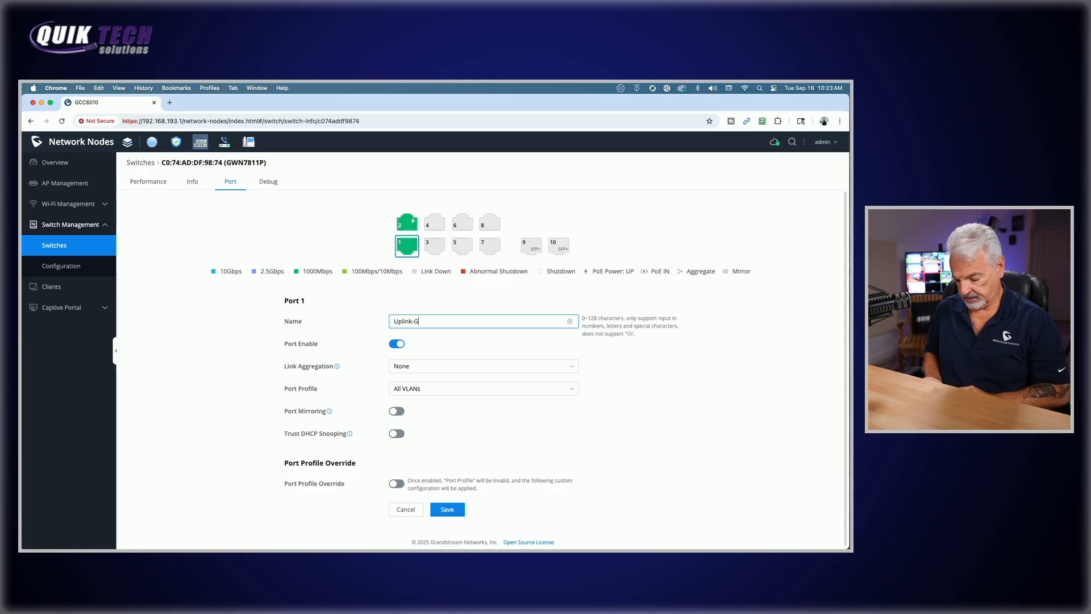
text(CC)
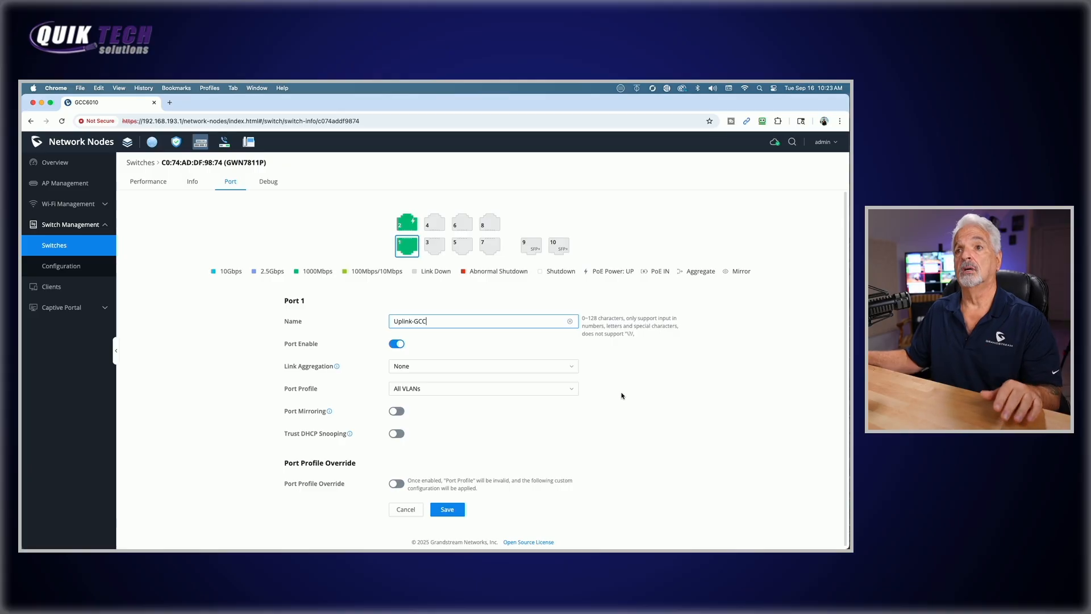
click(453, 509)
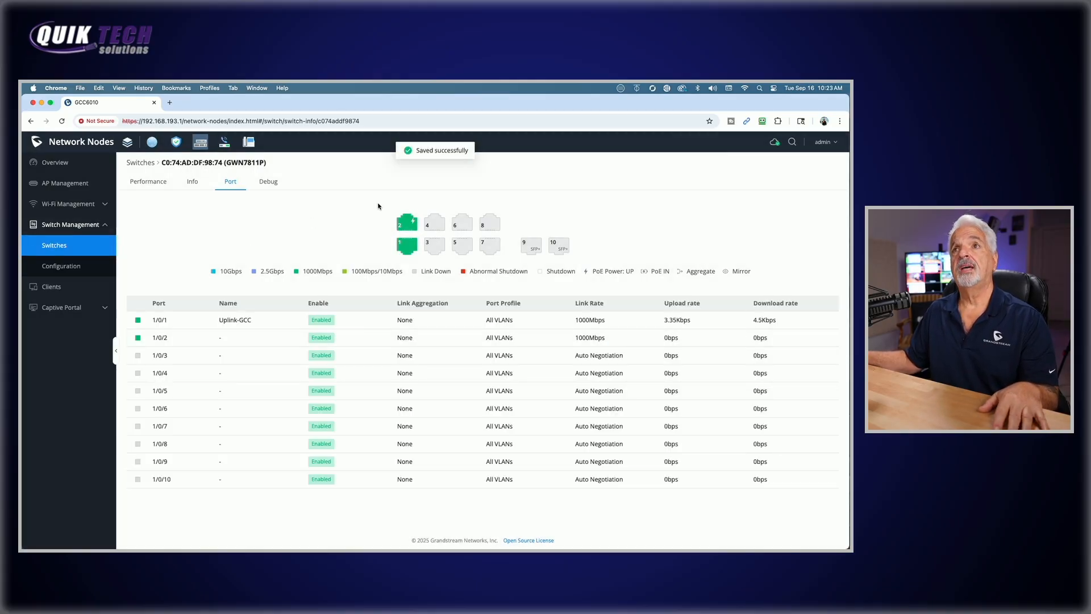
Step: Name the switch's port 2 GWN-AP and save it
click(408, 226)
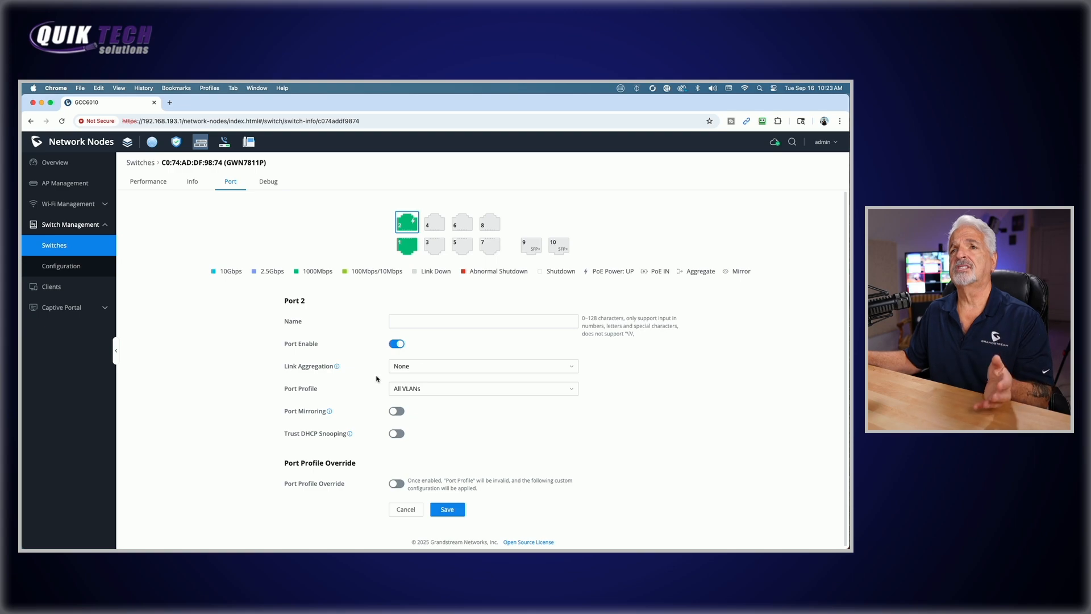
click(402, 321)
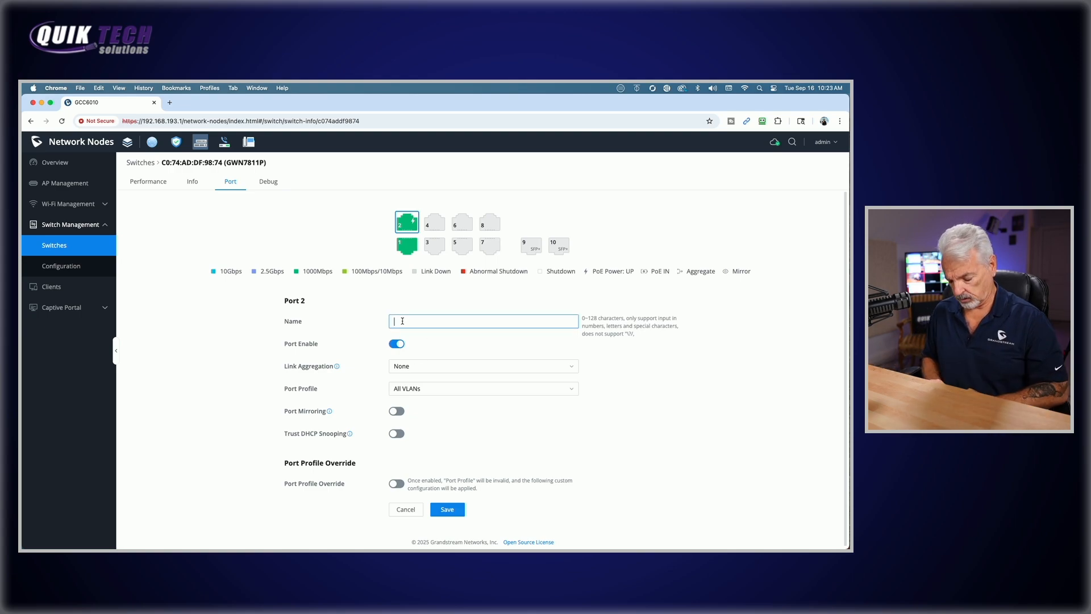
text(GW)
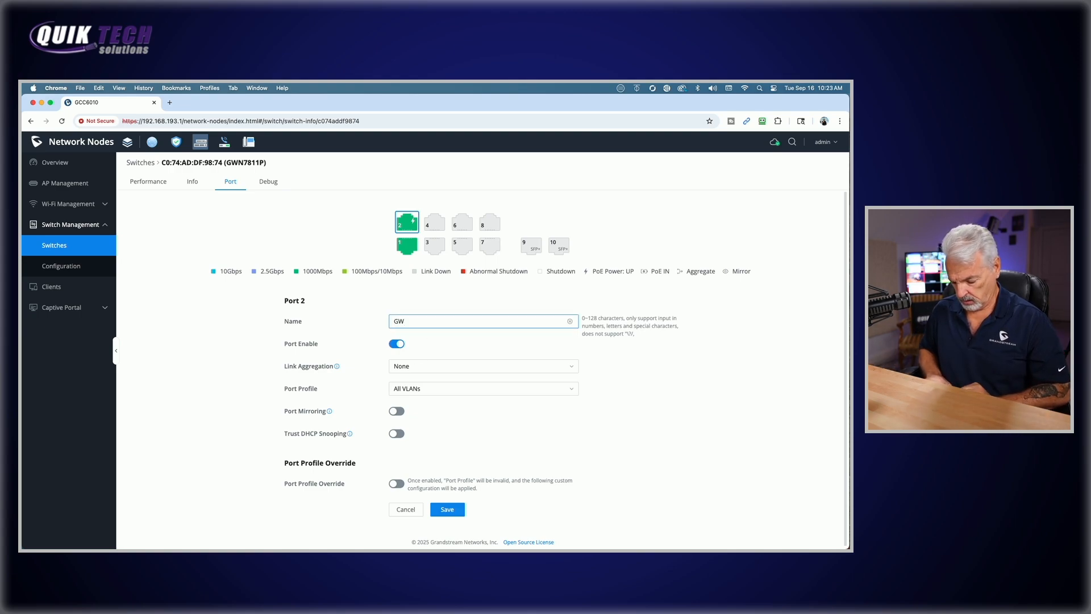
text(N-AP)
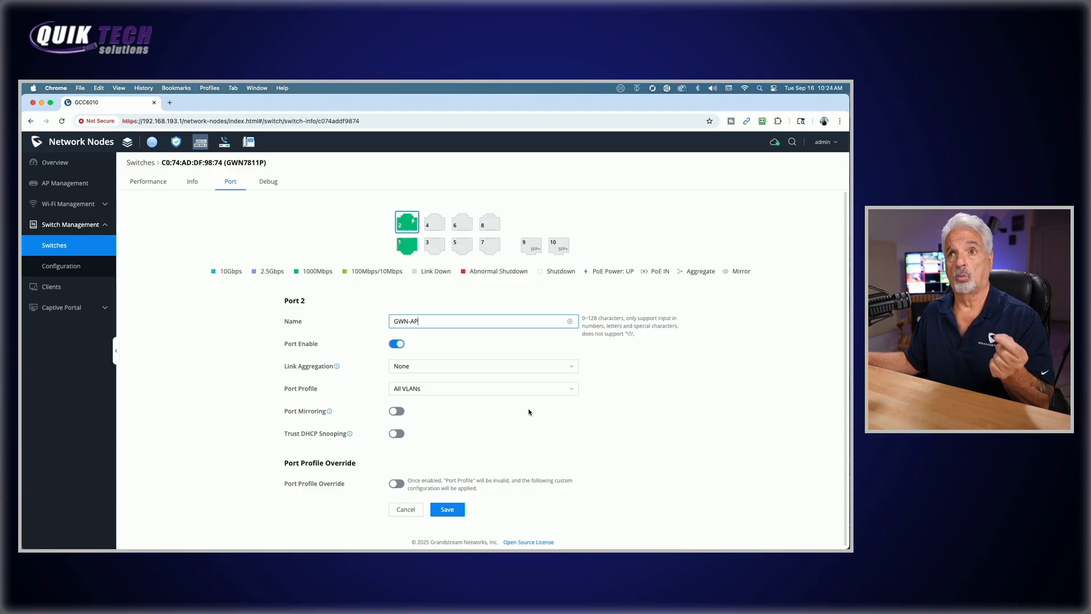
click(448, 509)
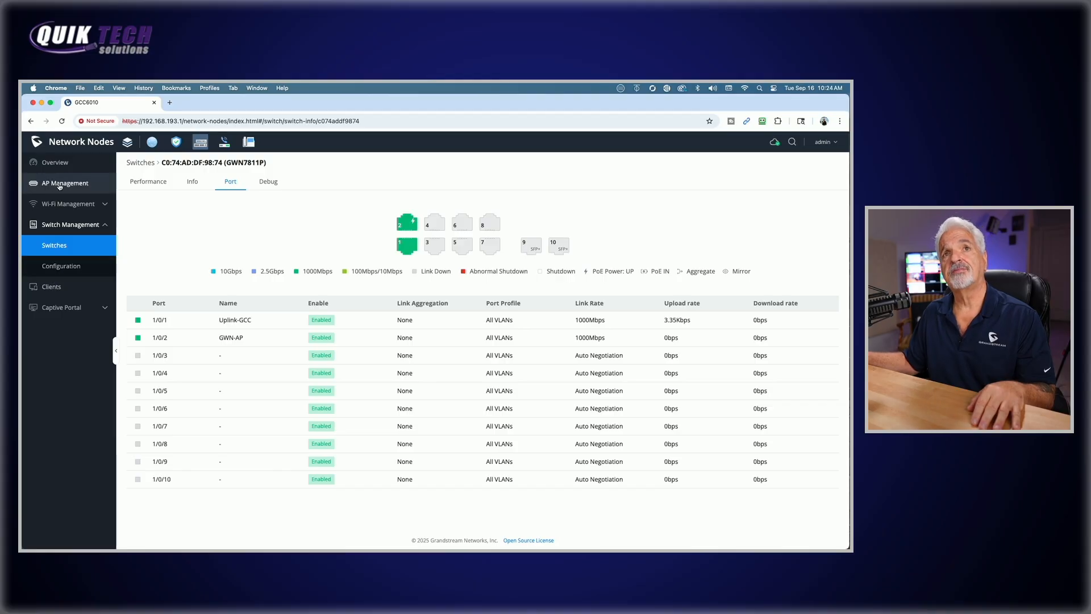
Step: Add a new SSID with Wi-Fi enabled and name it Guest WiFi
click(56, 206)
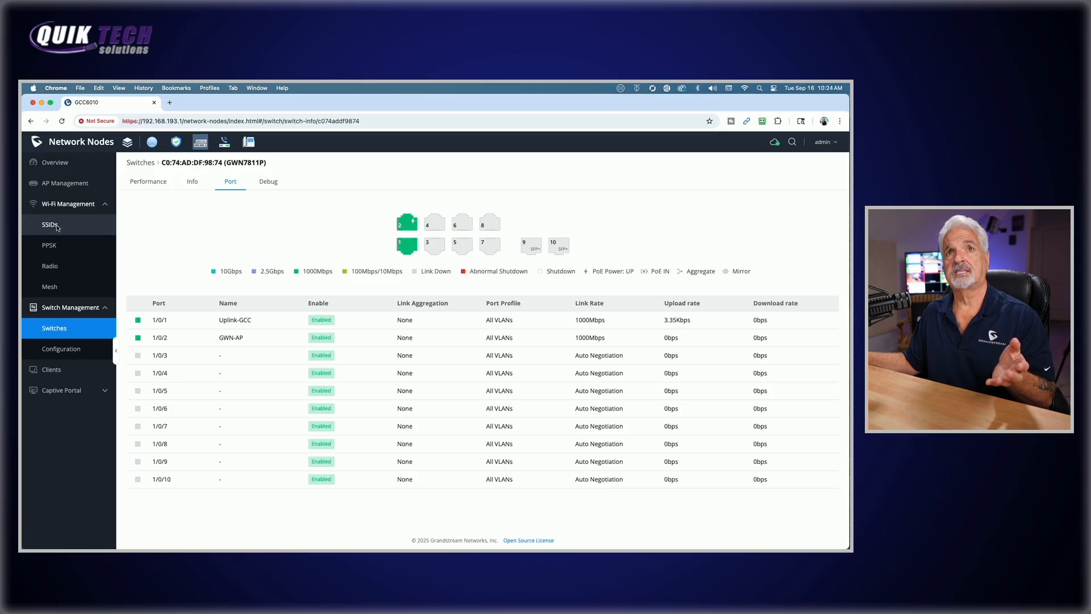
click(56, 227)
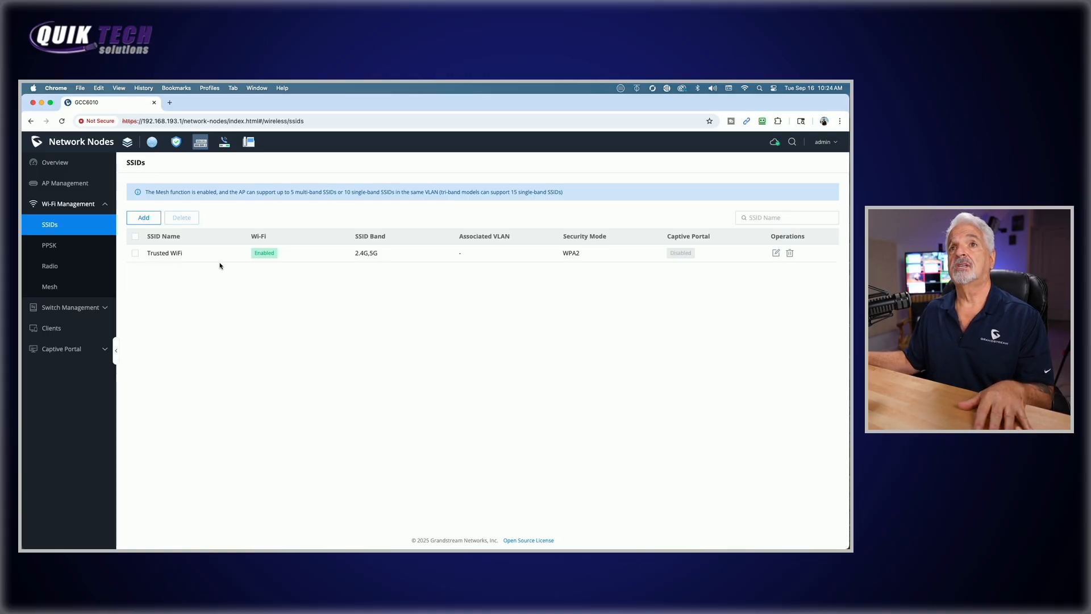
click(144, 220)
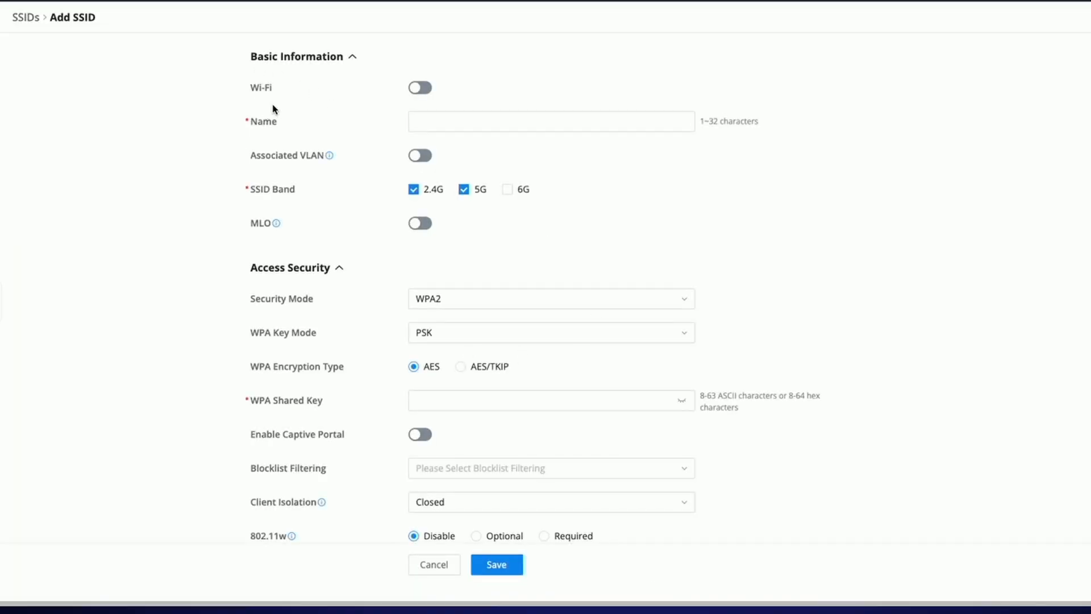
click(423, 89)
click(453, 119)
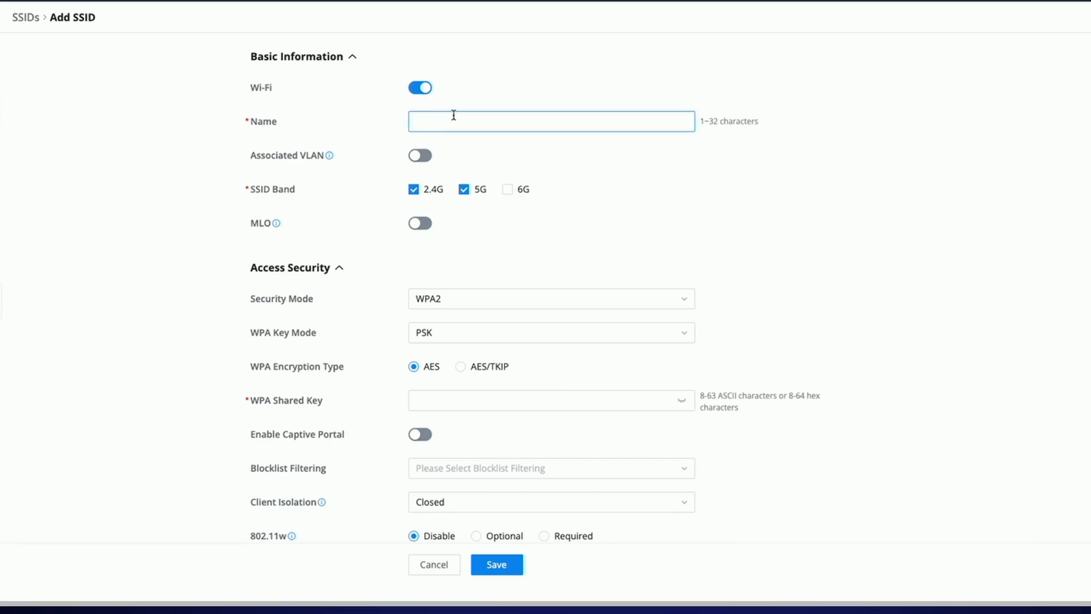
text(Guest WiFi)
Step: Associate the SSID with the Guest Network VLAN and restrict it to the 2.4G band by excluding 5G
click(423, 158)
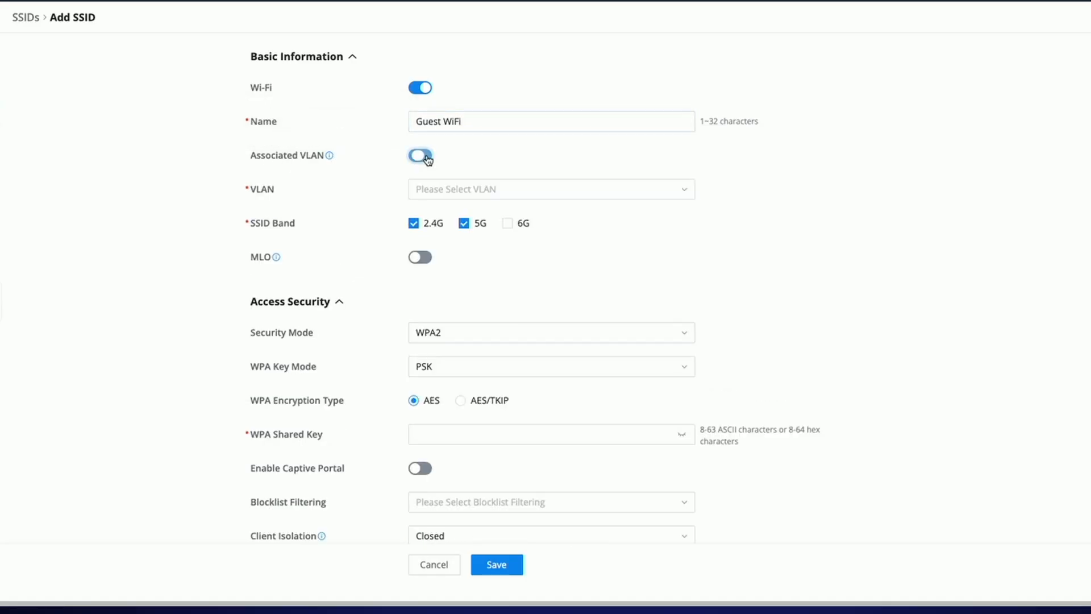
click(686, 193)
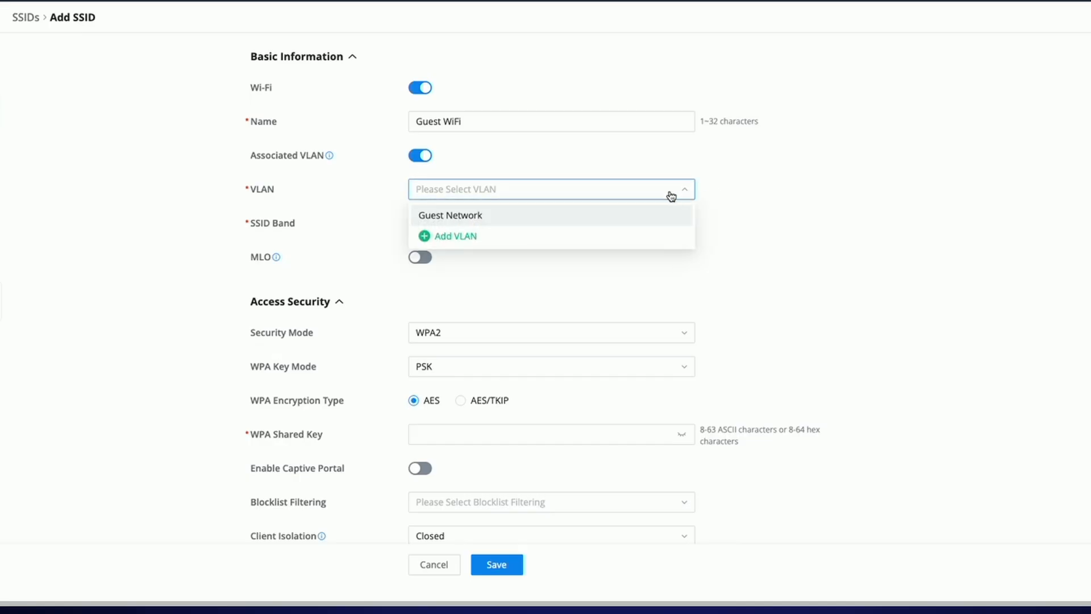
click(483, 219)
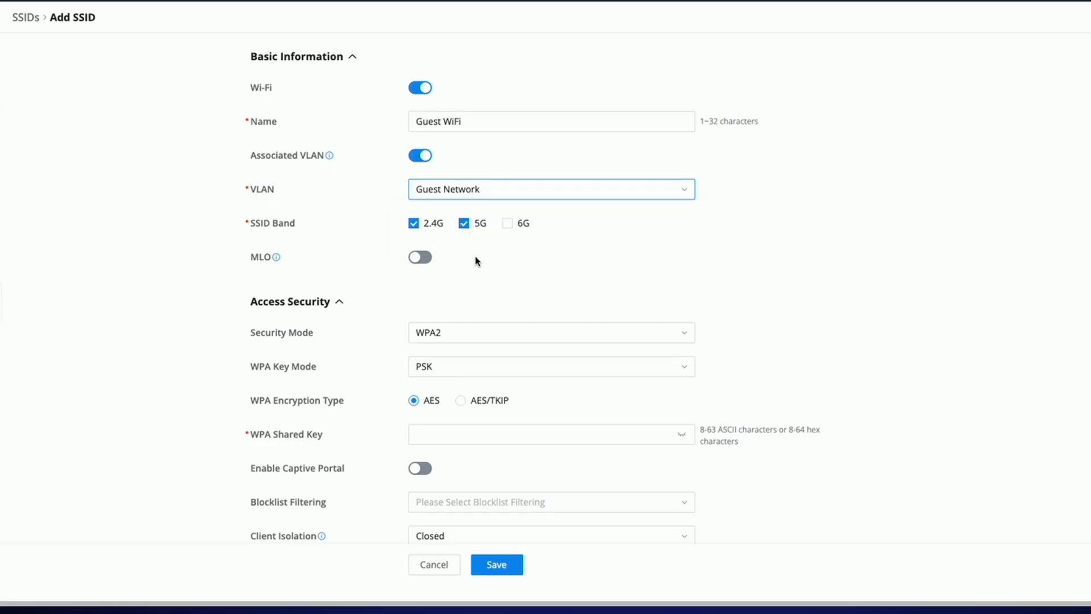
click(464, 223)
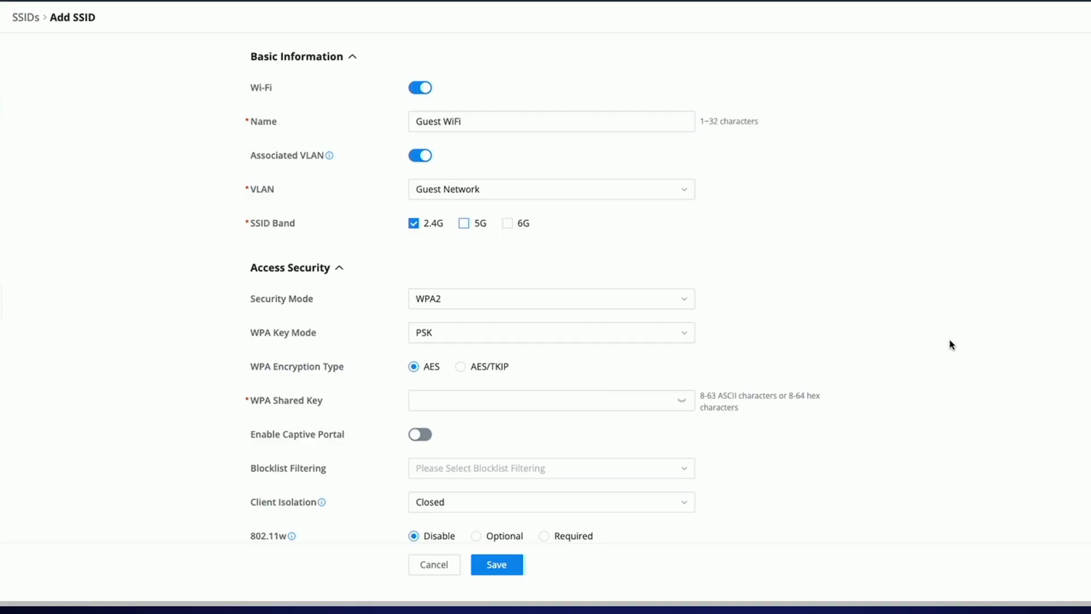
Step: Enter the WPA shared key for the SSID and set client isolation to Radio
scroll(951, 352, down, 2)
click(432, 285)
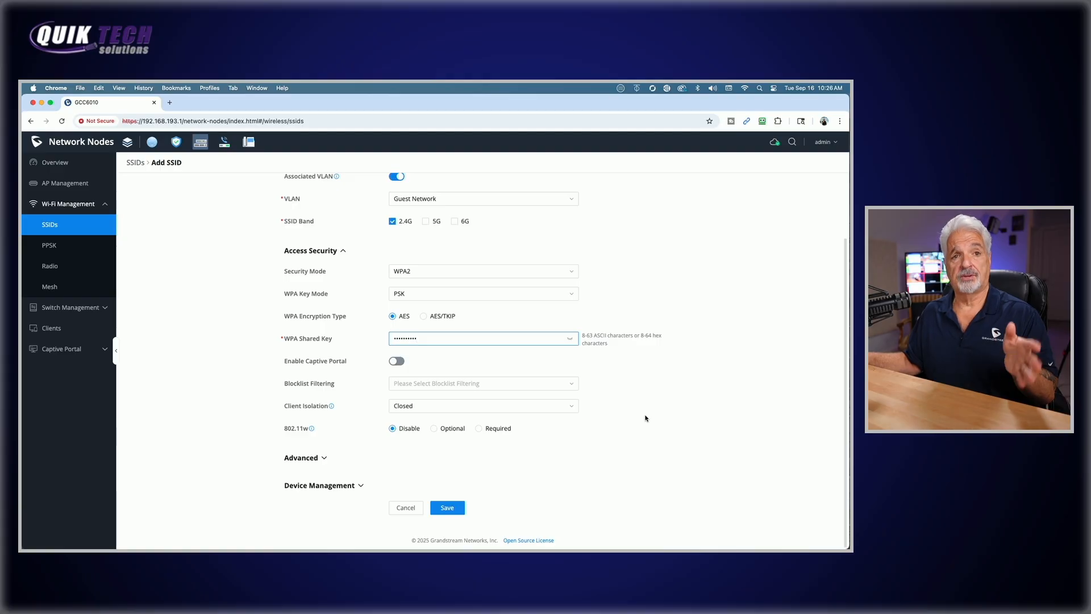
click(495, 404)
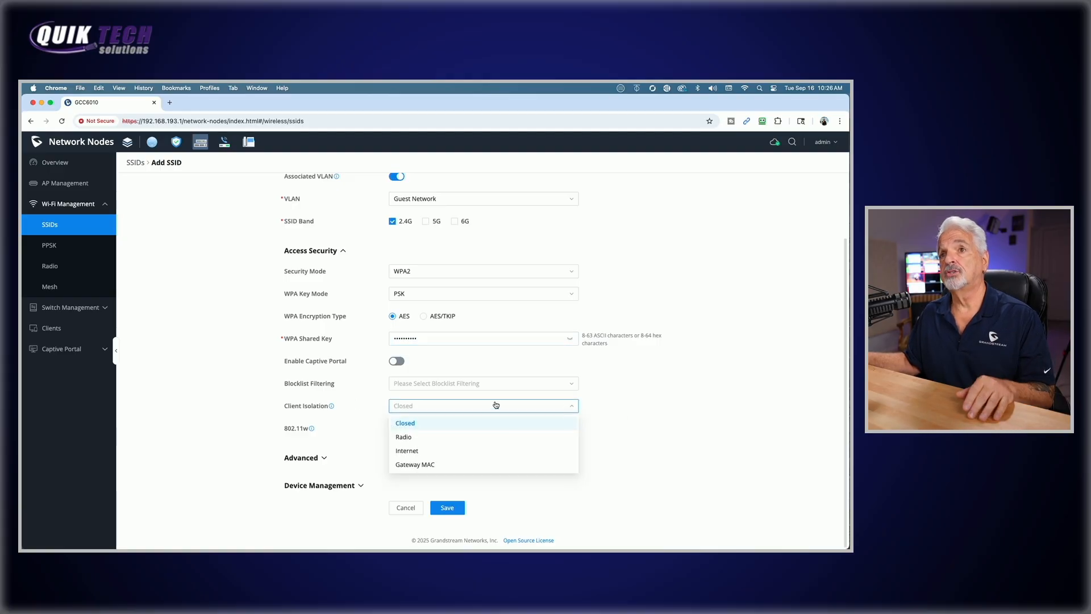
click(427, 437)
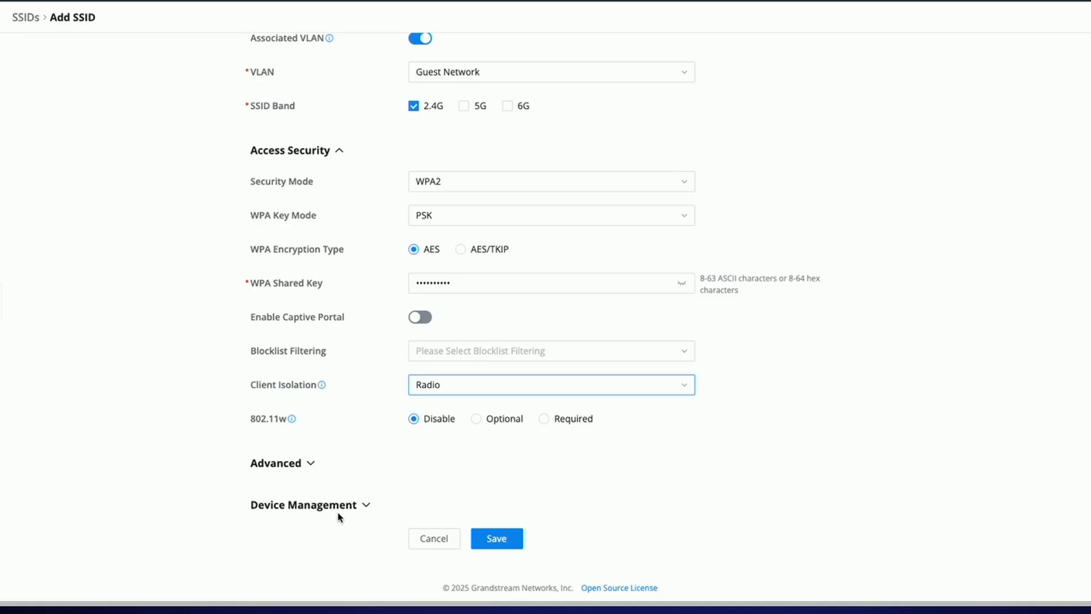
Step: Assign the SSID to all devices, including the GWN7665 access point, and save it
click(364, 507)
scroll(937, 423, down, 3)
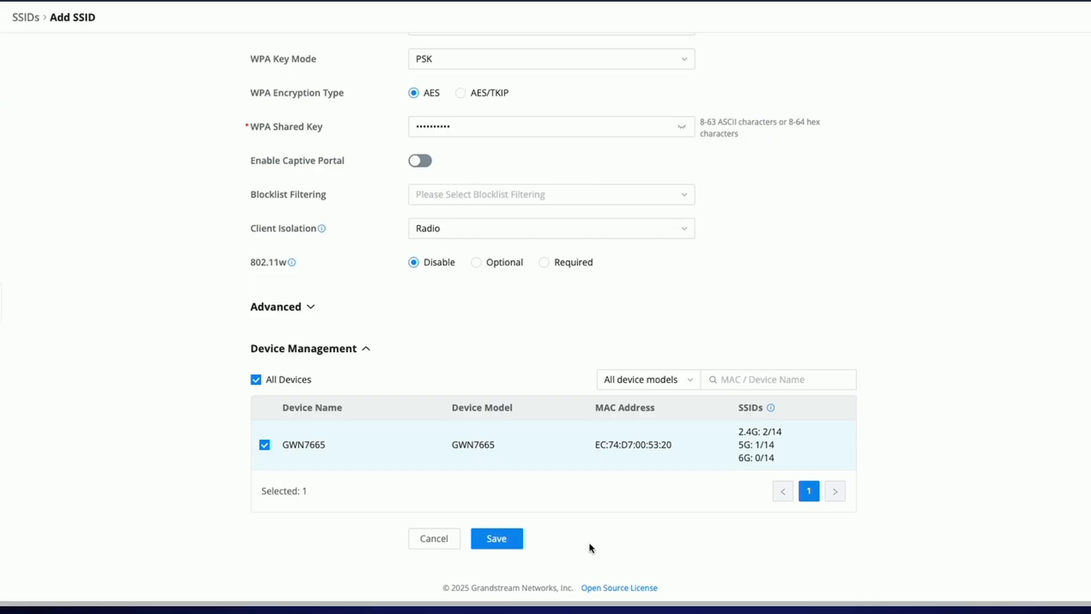
click(498, 540)
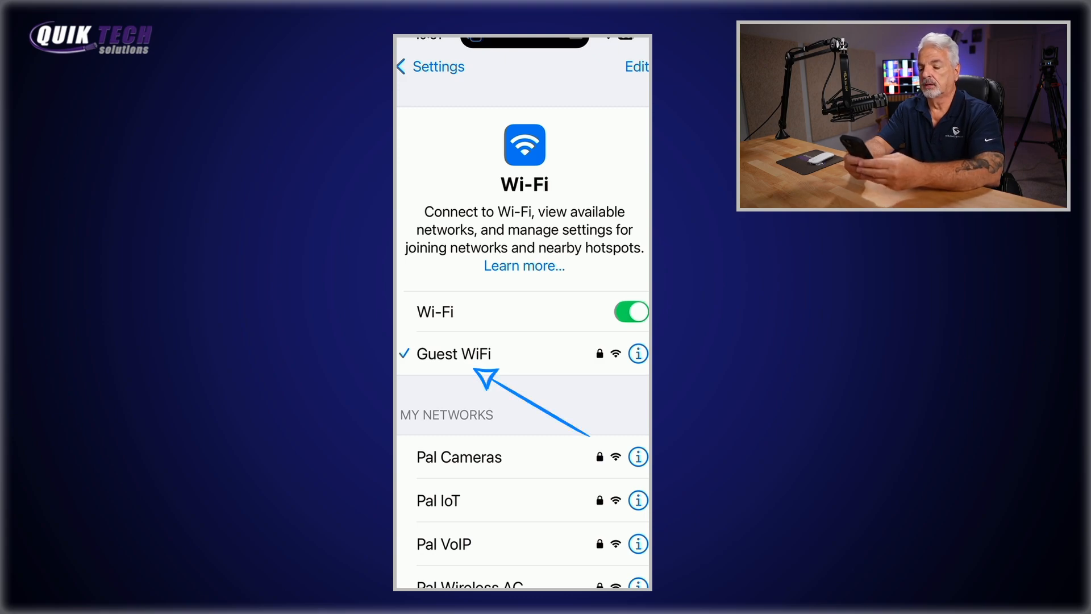
Step: On the iPhone, check the available Wi-Fi networks and open the details of the connected Guest WiFi network
scroll(523, 312, down, 3)
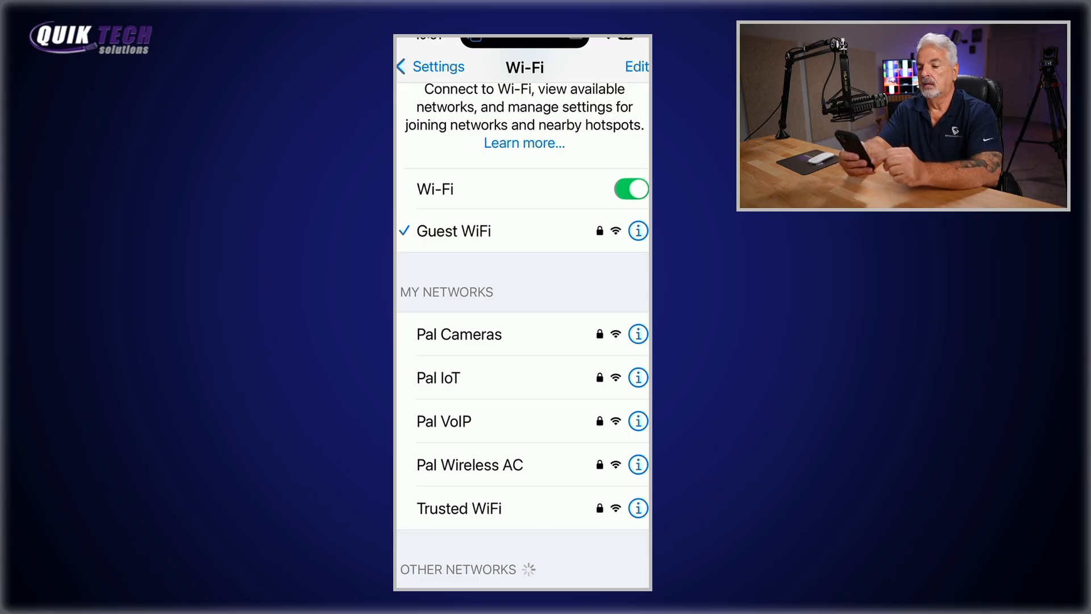
scroll(523, 313, up, 3)
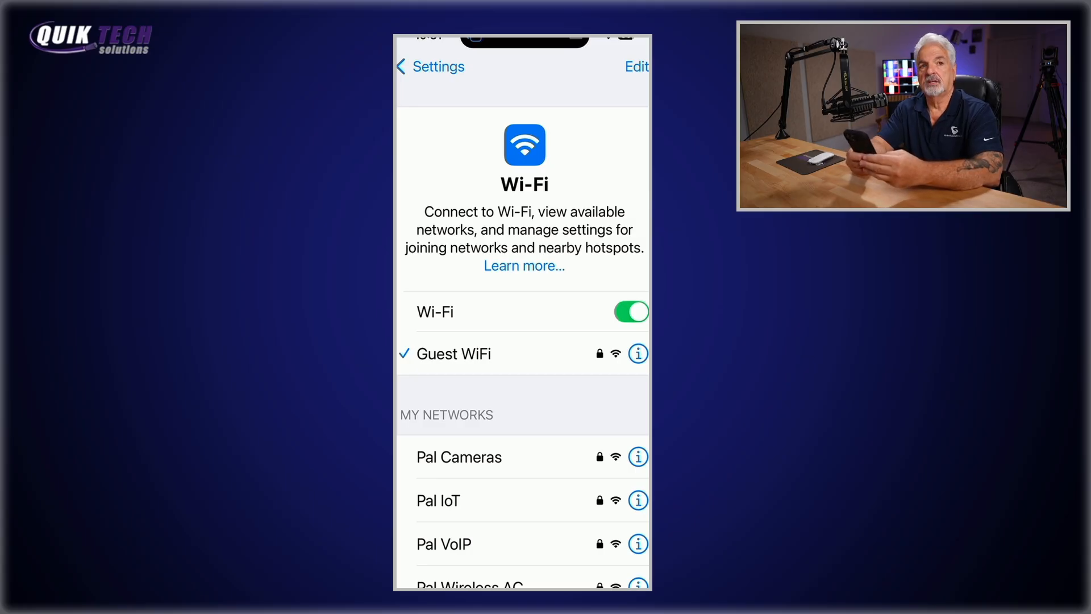
click(638, 353)
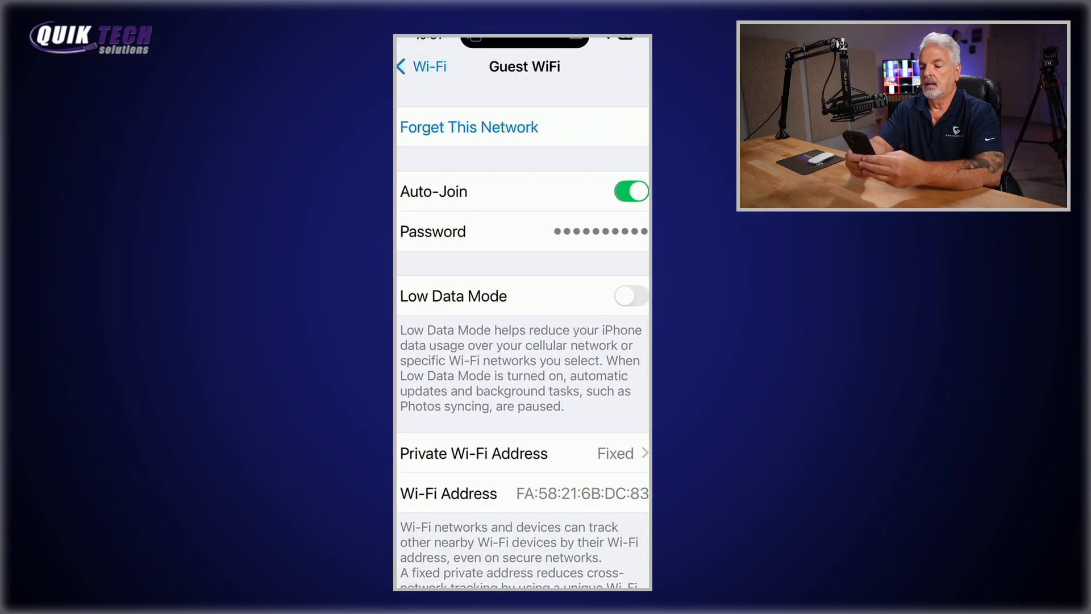
Step: Review the rest of the Guest WiFi network details, and ping 1.1.1.1 in the Ping Tool app
scroll(522, 341, down, 8)
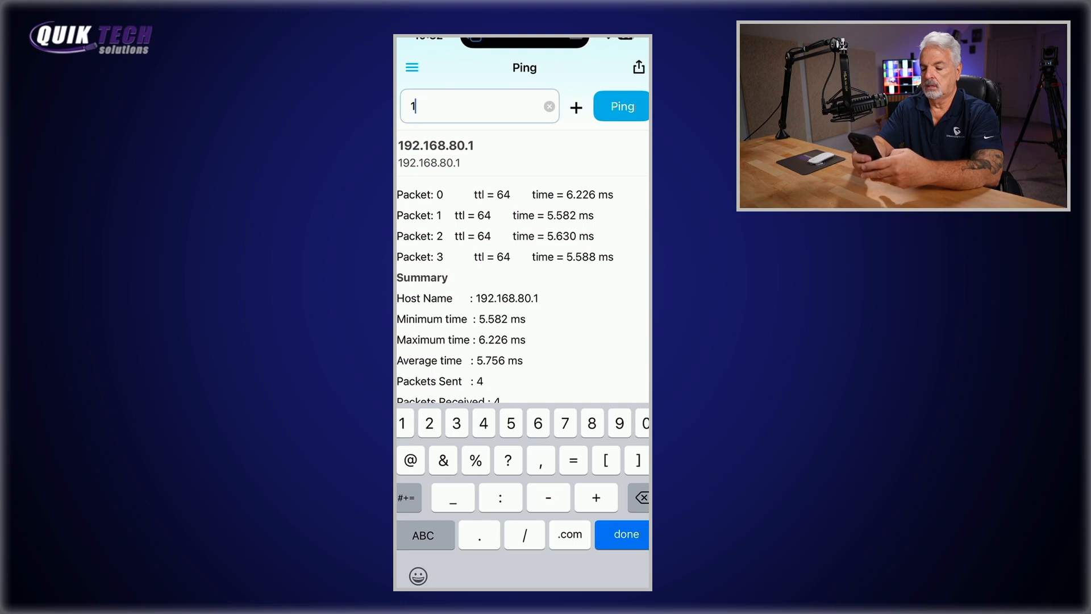
text(.1.1.1)
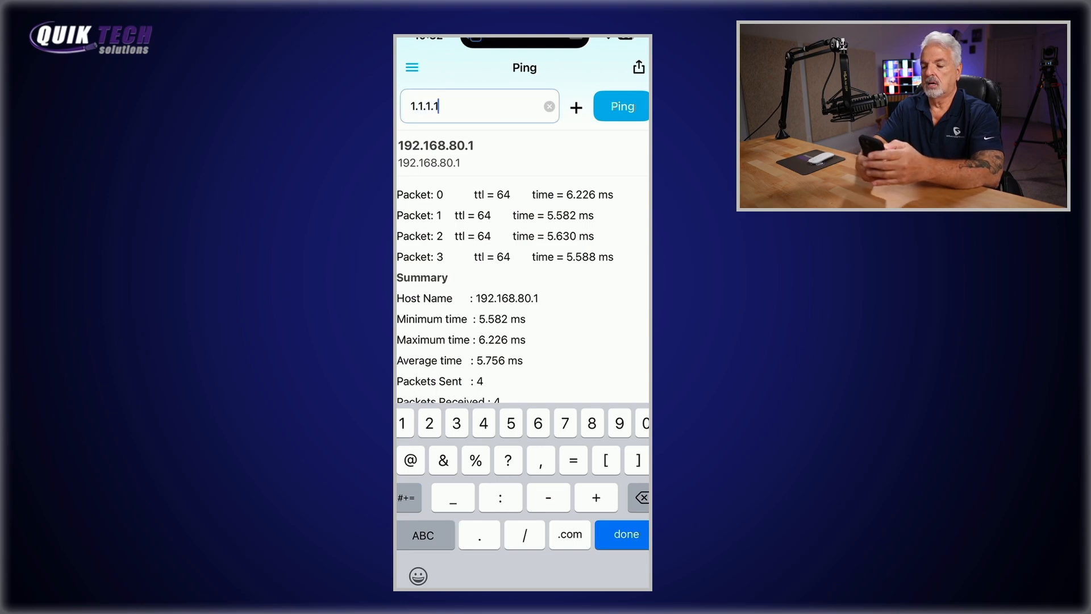
key(Return)
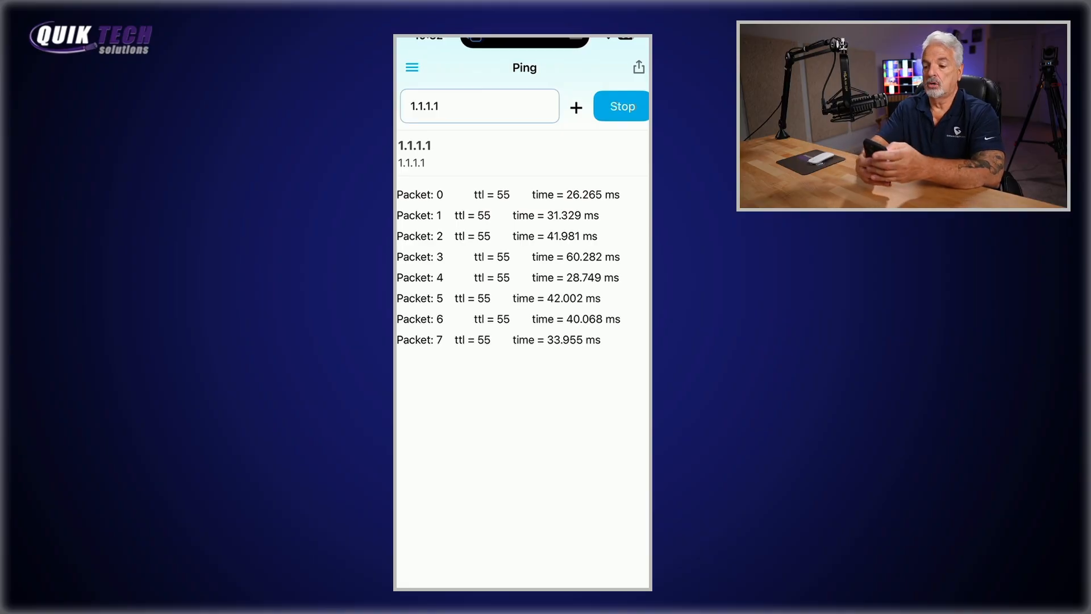
click(622, 106)
Step: Switch to Safari on the iPhone and load google.com to test internet access over the guest Wi-Fi
drag(522, 584, 523, 363)
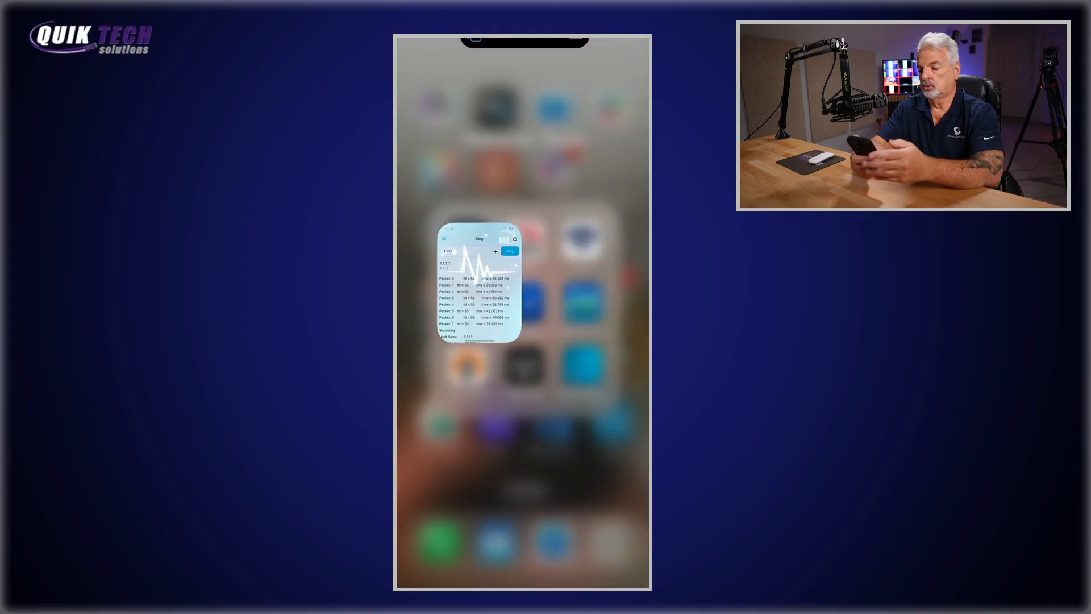
click(523, 500)
click(555, 561)
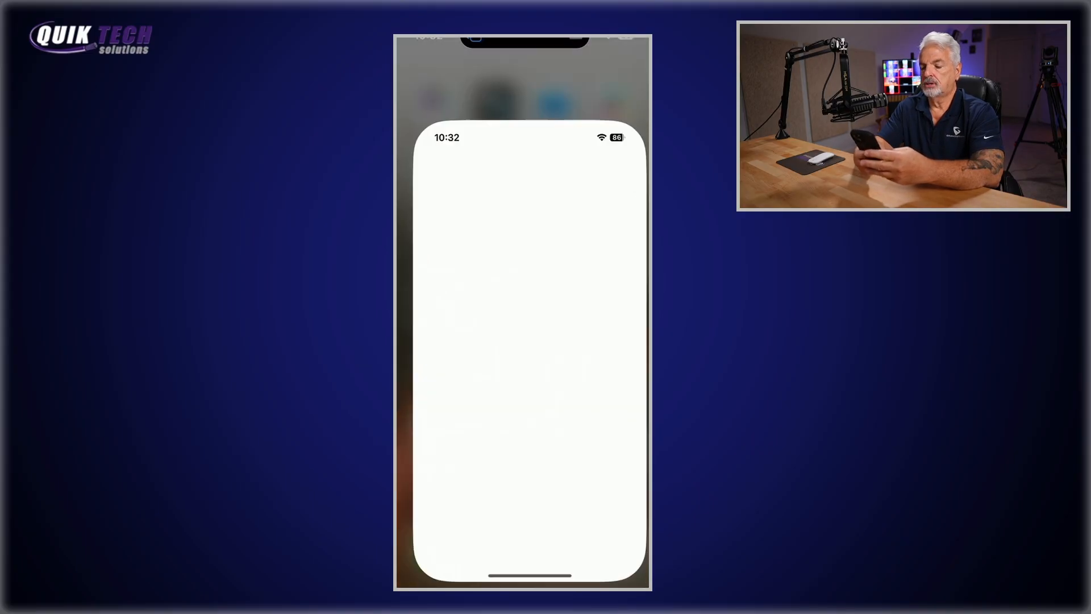
click(511, 77)
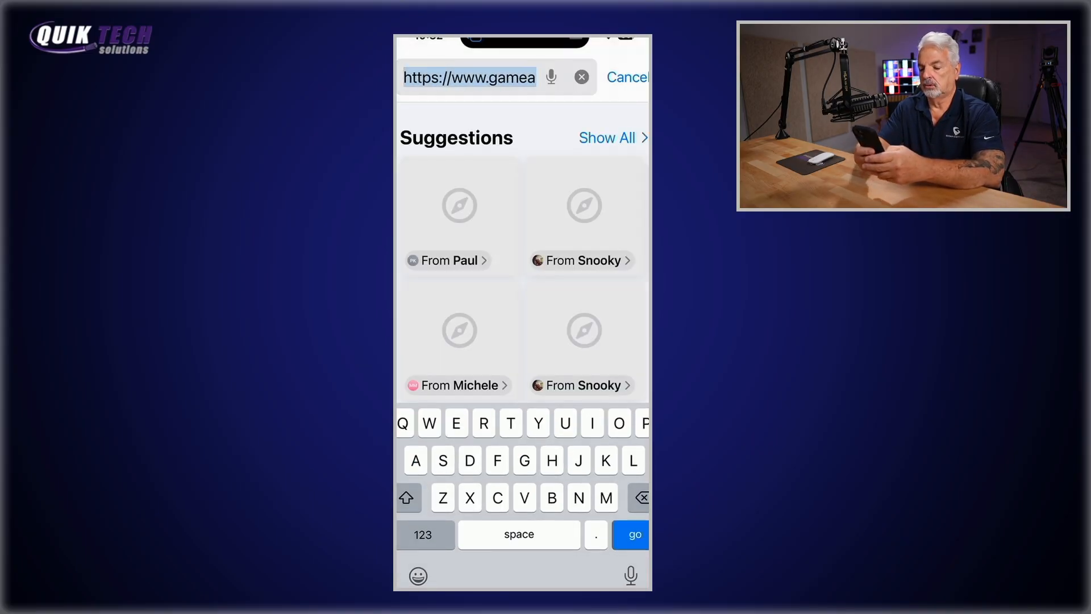
text(google)
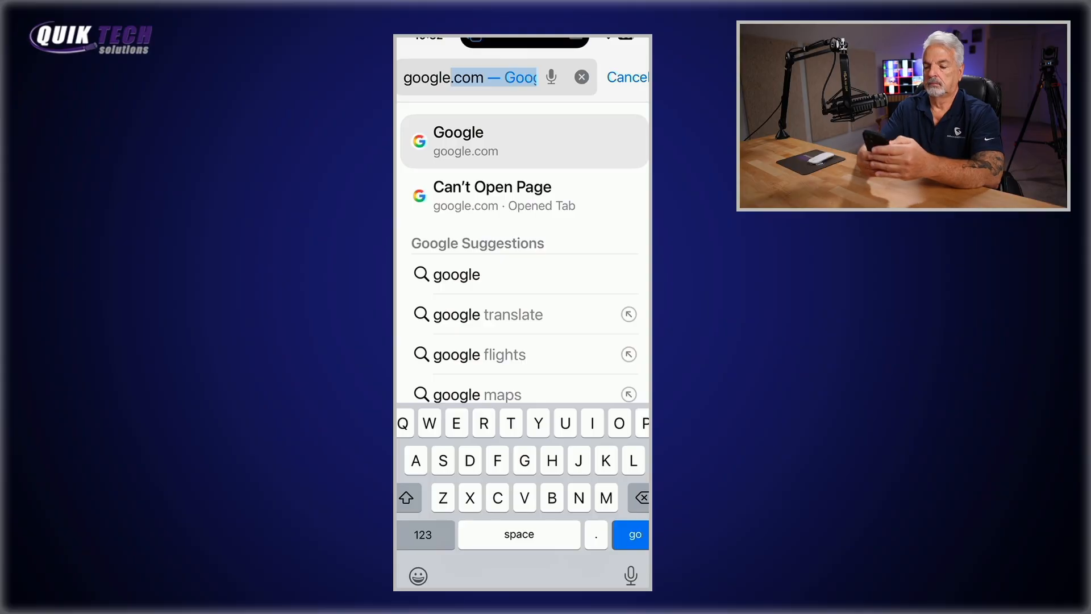
click(630, 535)
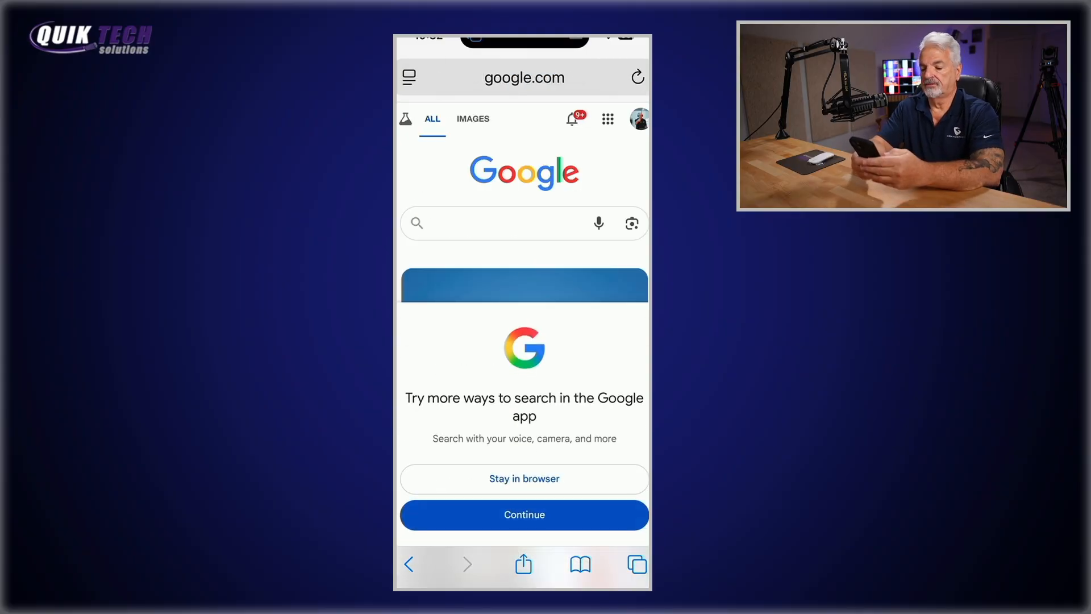
Step: Return to the Ping Tool app and ping 192.168.80.1 to test access to the trusted network
drag(523, 584, 523, 398)
mouse_move(591, 341)
mouse_down()
mouse_move(489, 341)
mouse_move(591, 341)
mouse_up()
click(618, 160)
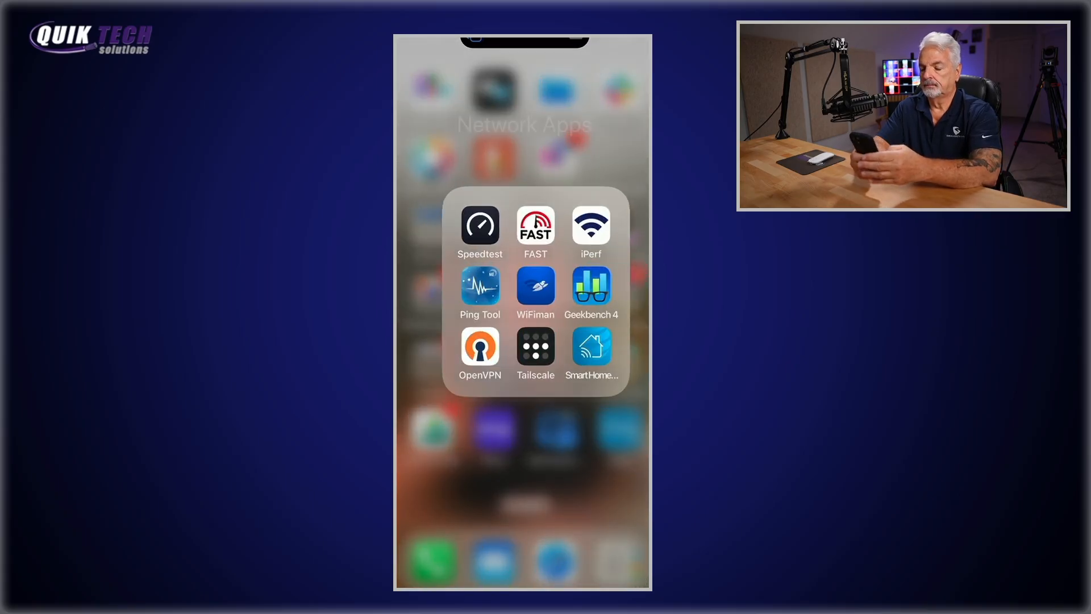
click(480, 286)
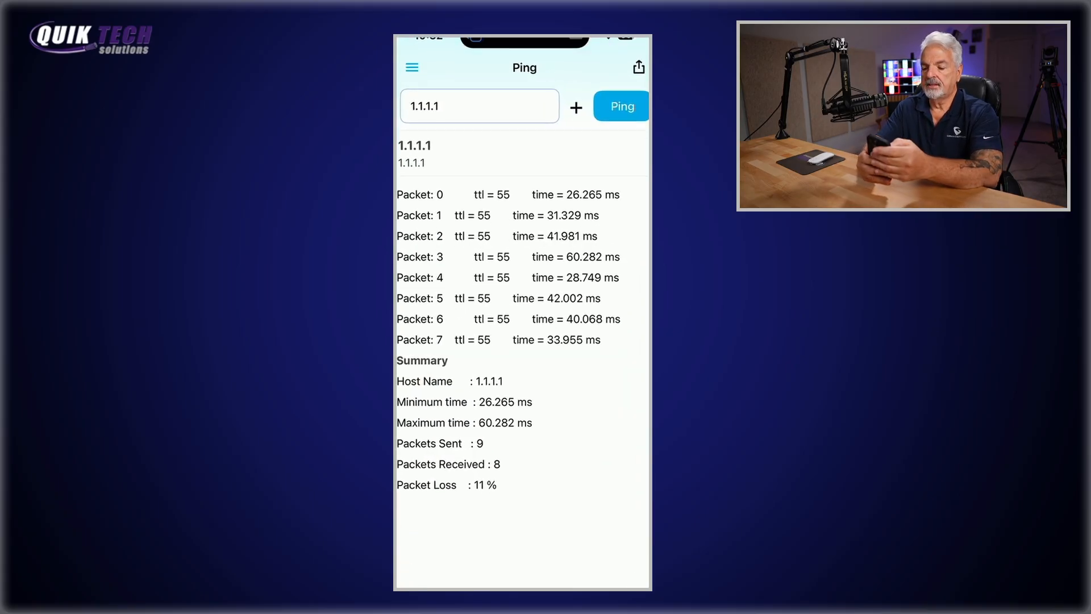
click(480, 106)
key(BackSpace)
key(BackSpace)
key(BackSpace)
key(BackSpace)
key(BackSpace)
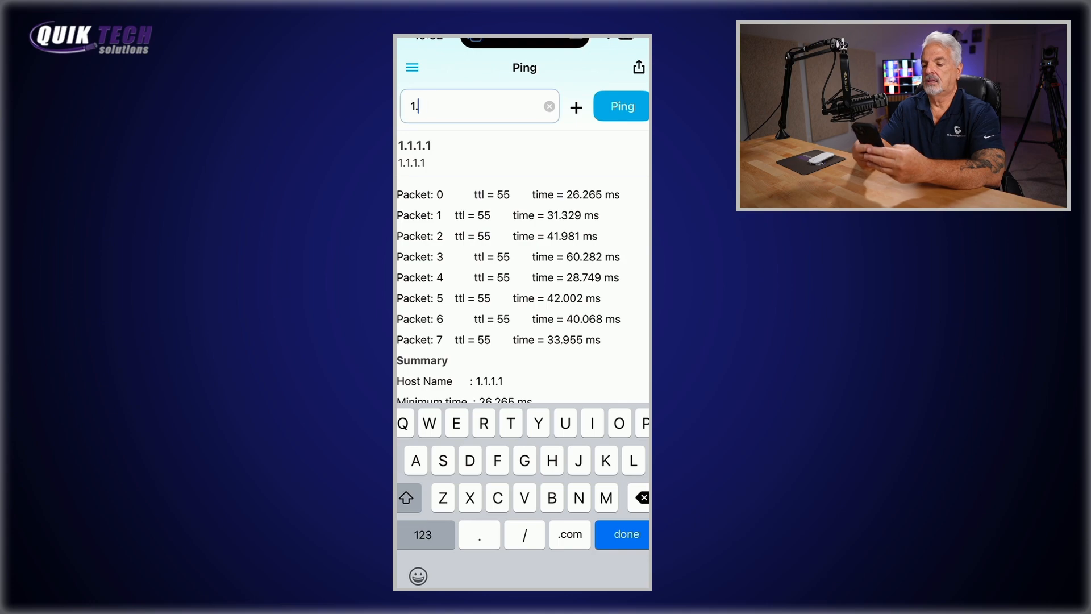
key(BackSpace)
key(BackSpace)
click(422, 534)
text(19)
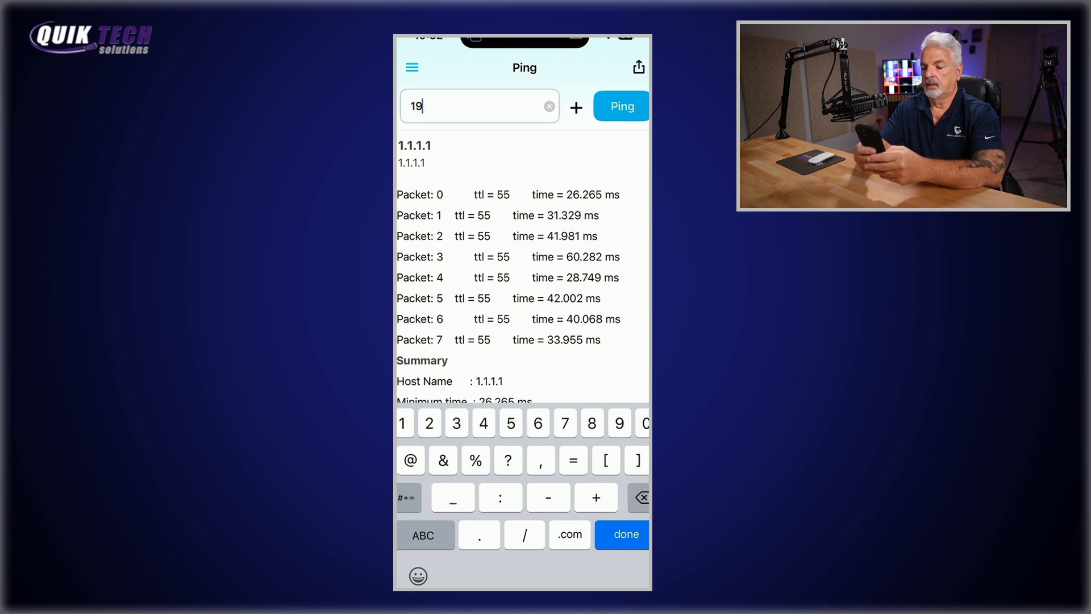
text(2.1)
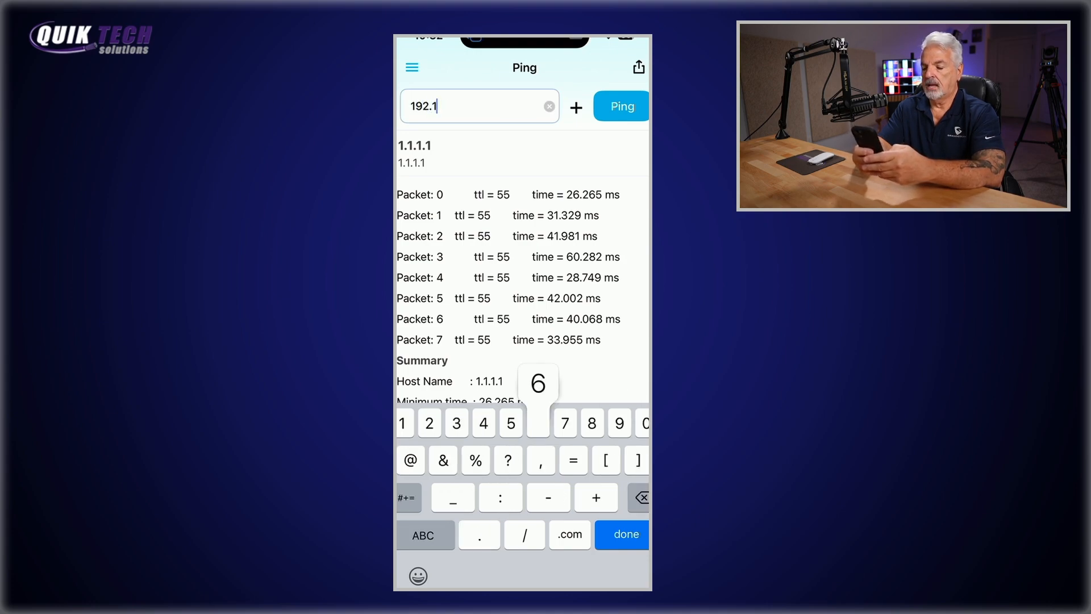
text(68.8)
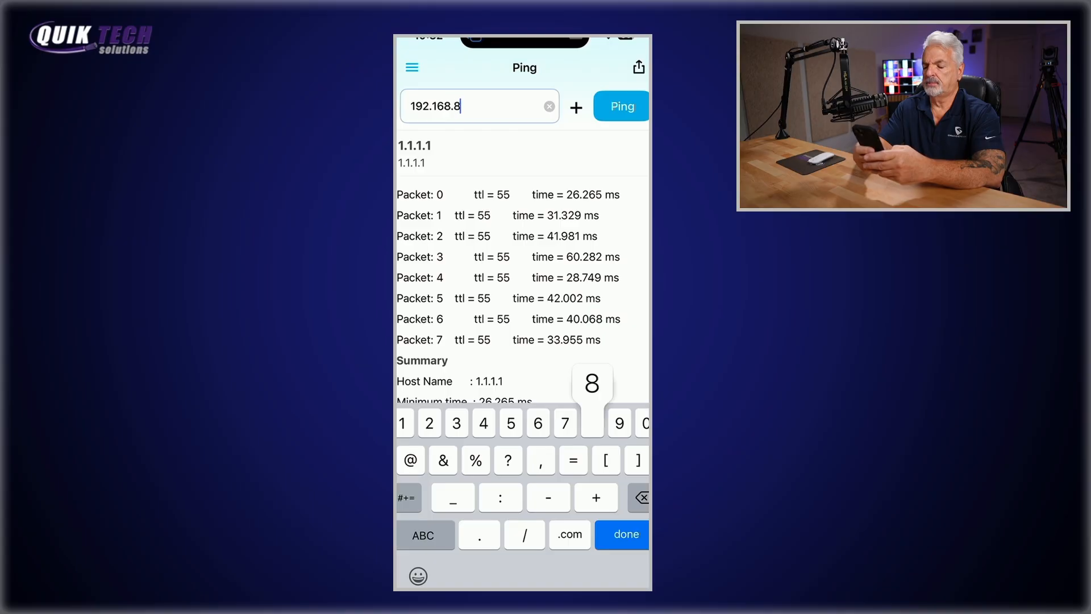
text(0.)
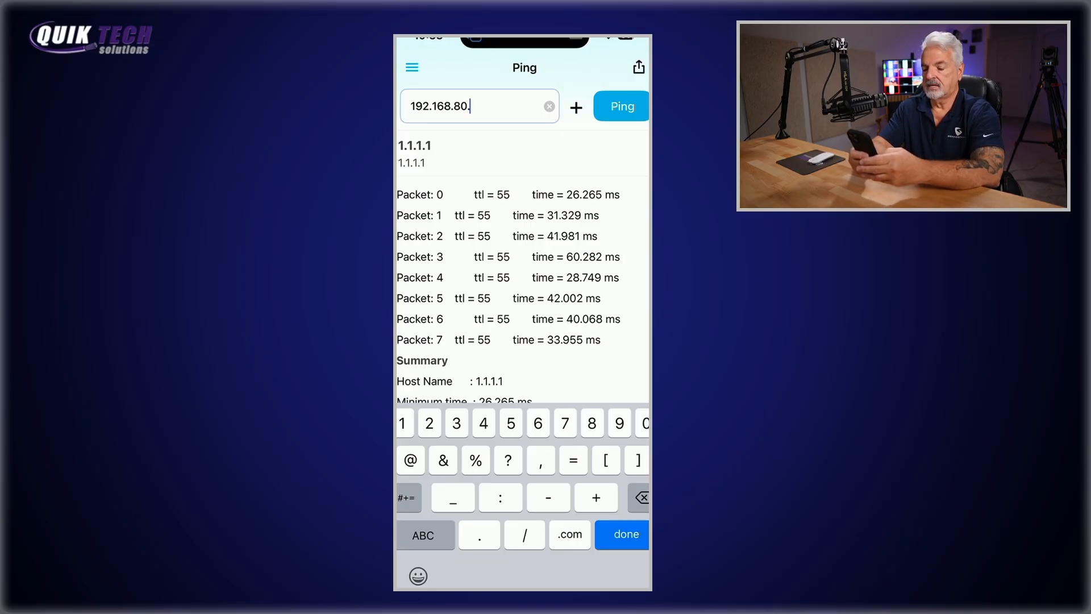
text(1)
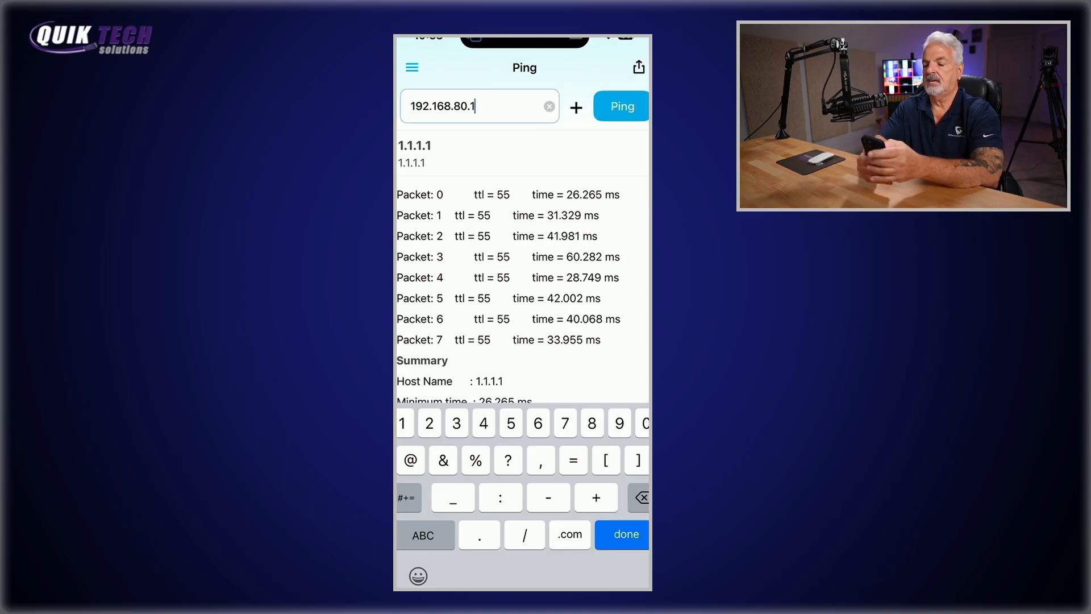
click(622, 106)
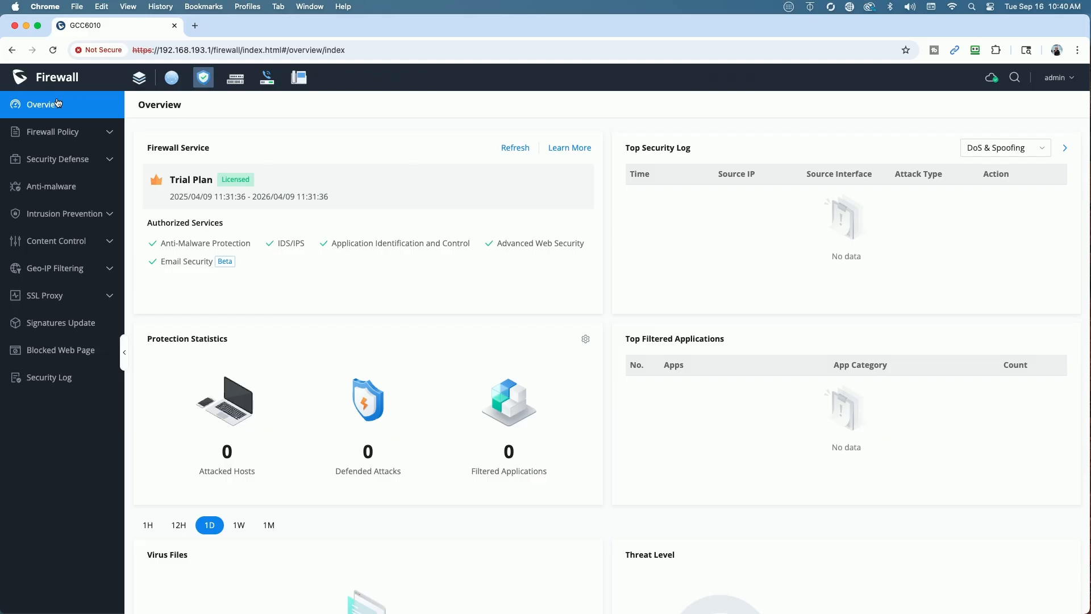
Step: In the GCC6010 firewall policy, show the local inbound traffic rules for the Guest Network (VLAN) source group only
click(45, 134)
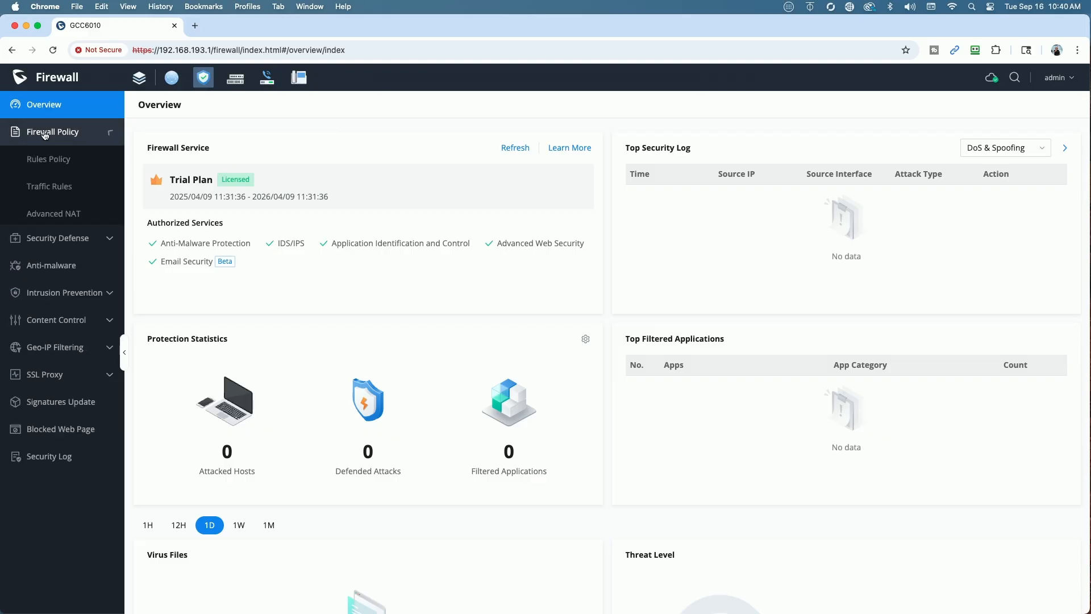
click(46, 189)
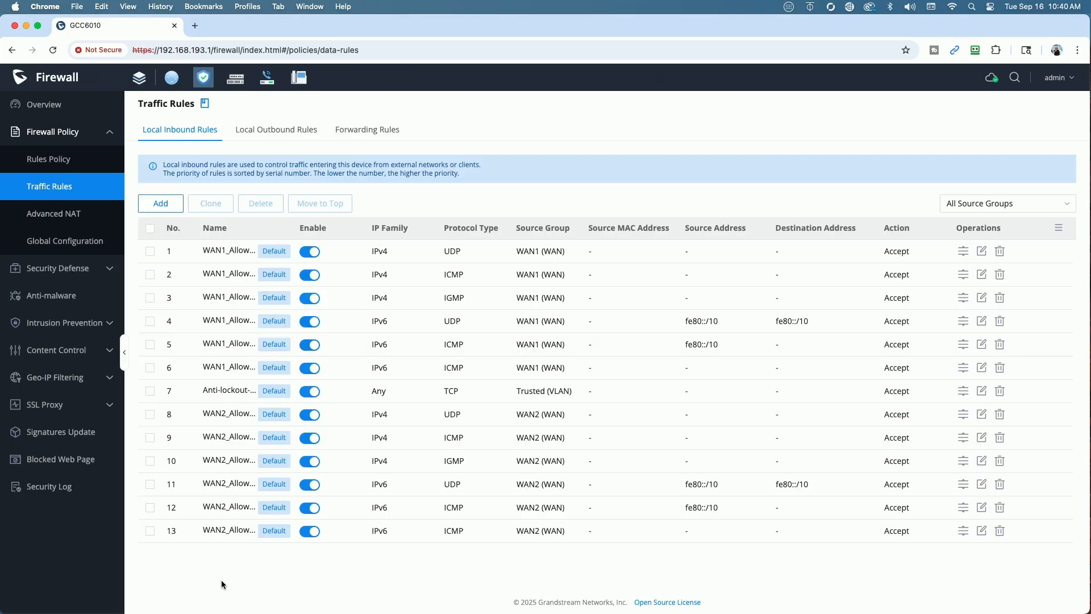
click(1068, 206)
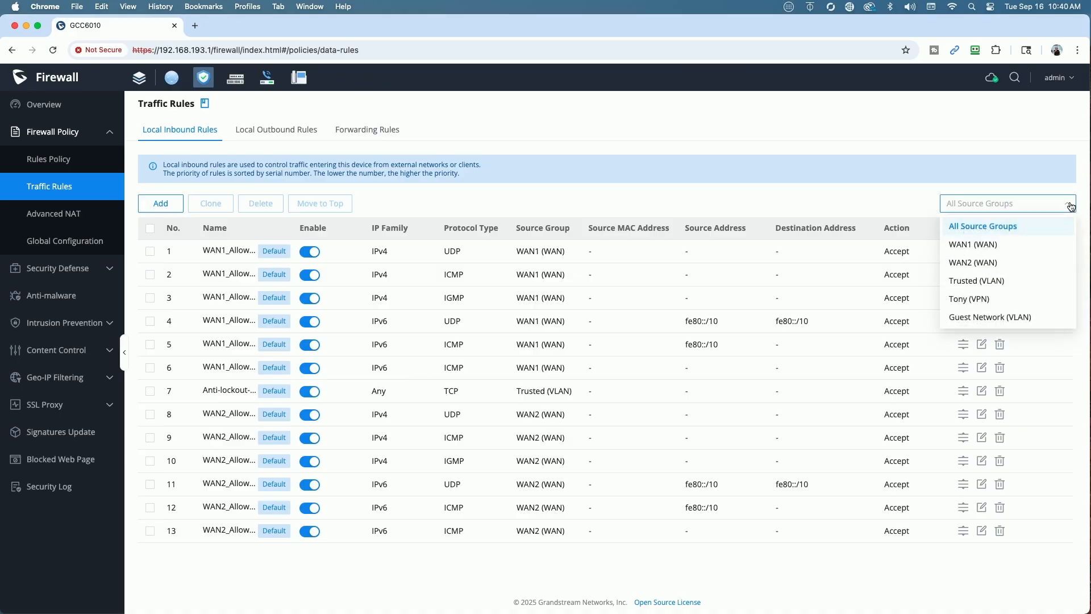
click(995, 318)
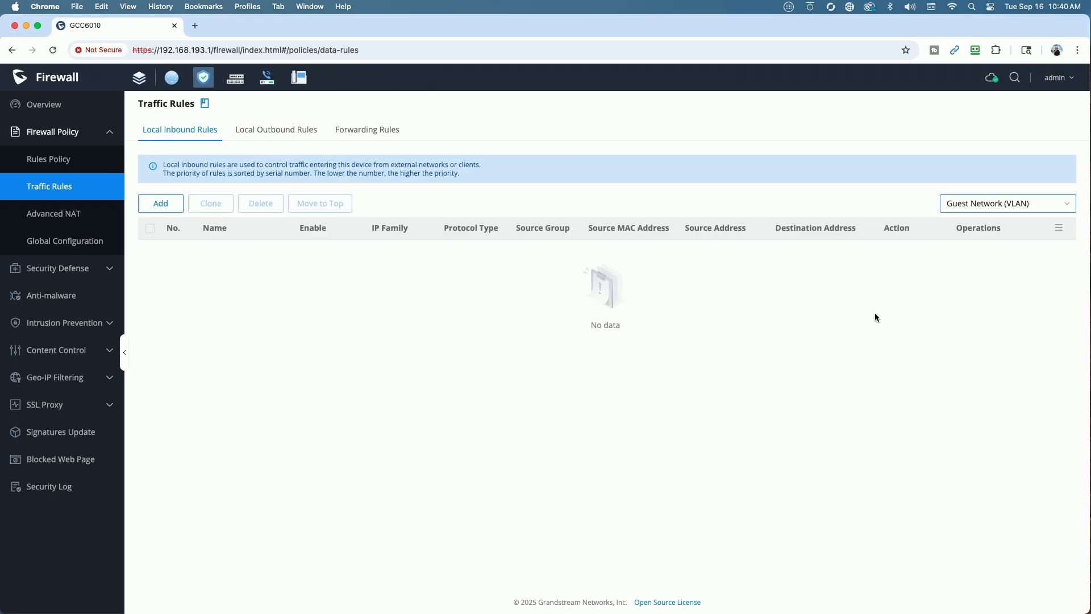
Step: Add an inbound rule named Block Guest Network with protocol type All and source group Guest Network (VLAN)
click(162, 210)
click(162, 213)
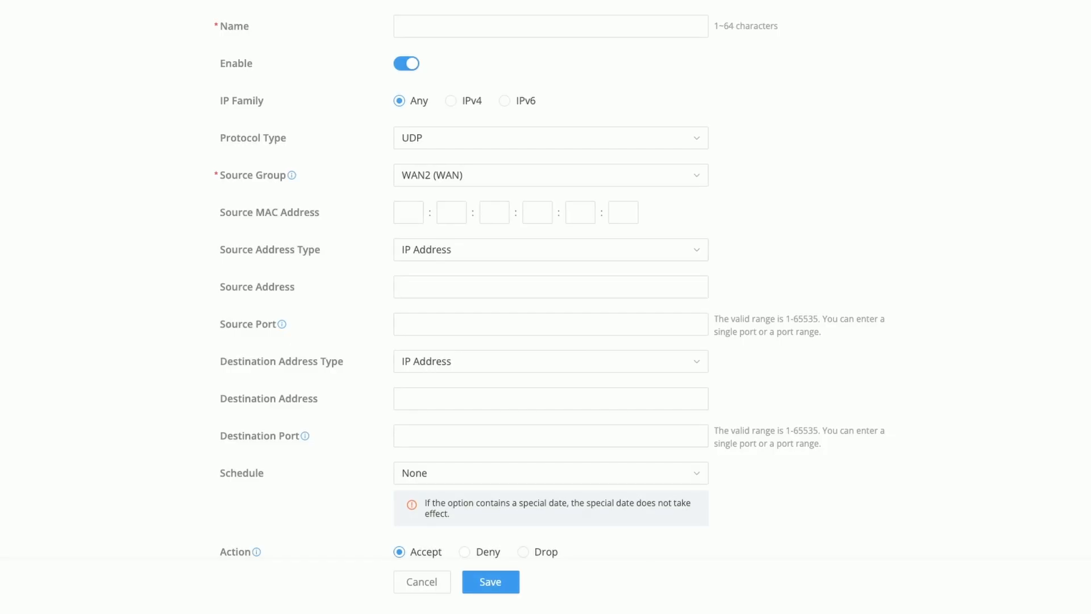
click(424, 28)
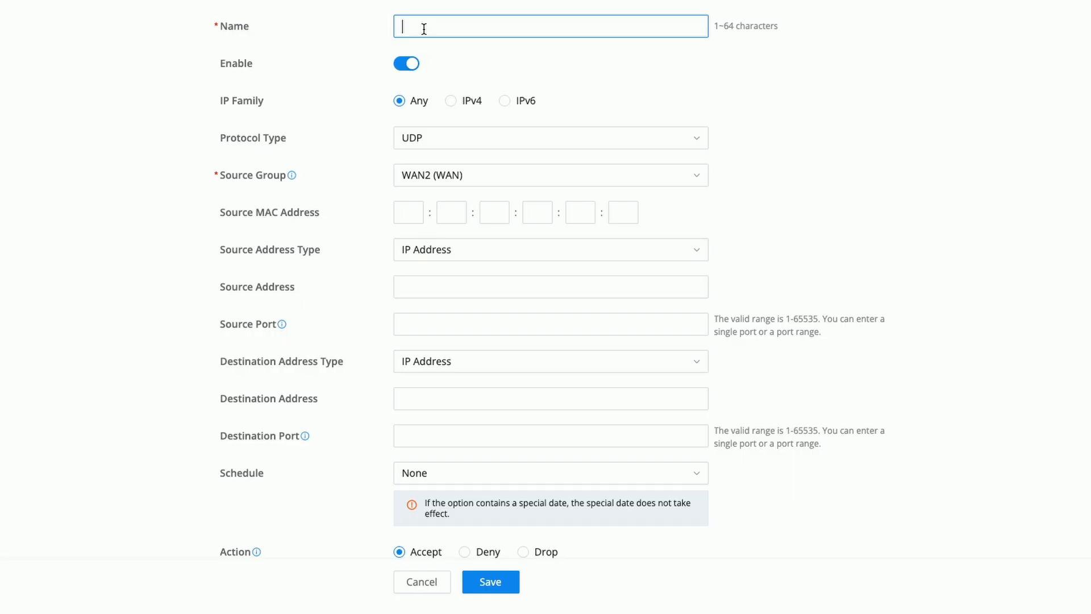
text(Block Guest Network)
click(699, 141)
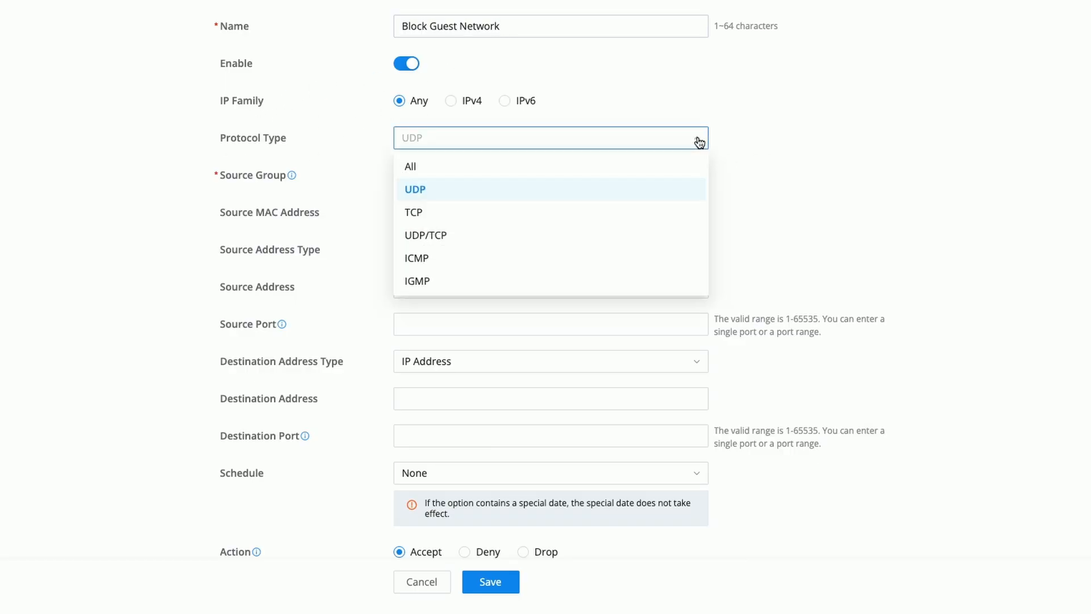
click(470, 166)
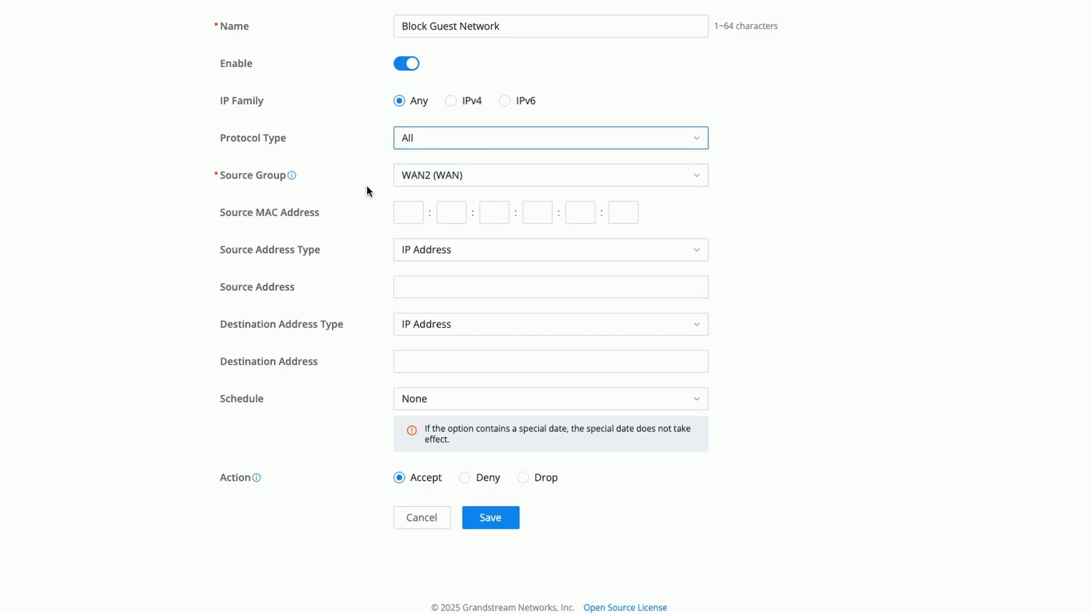
click(696, 176)
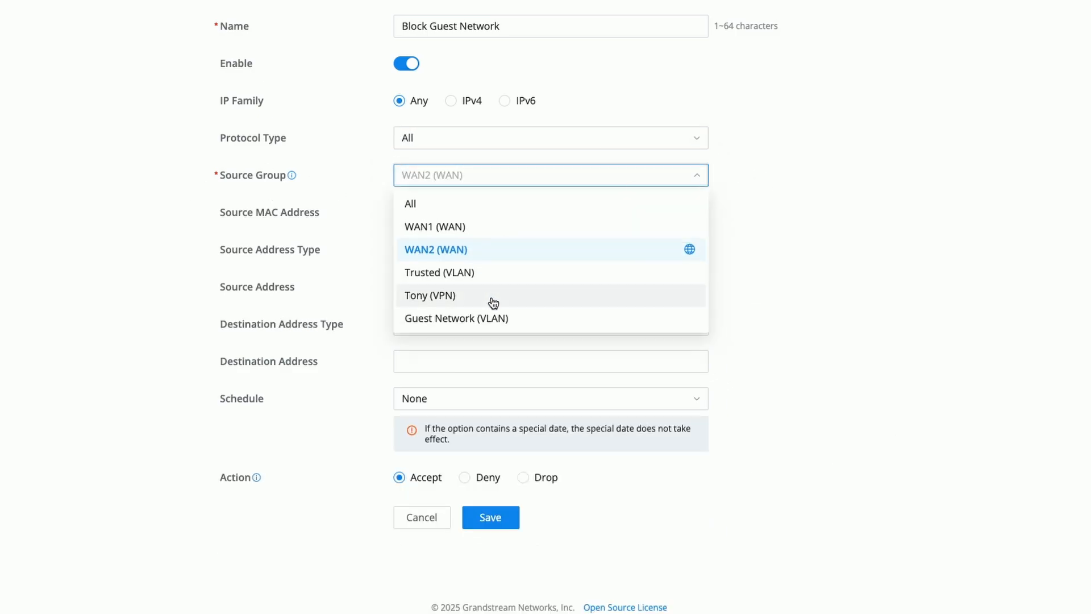
click(471, 320)
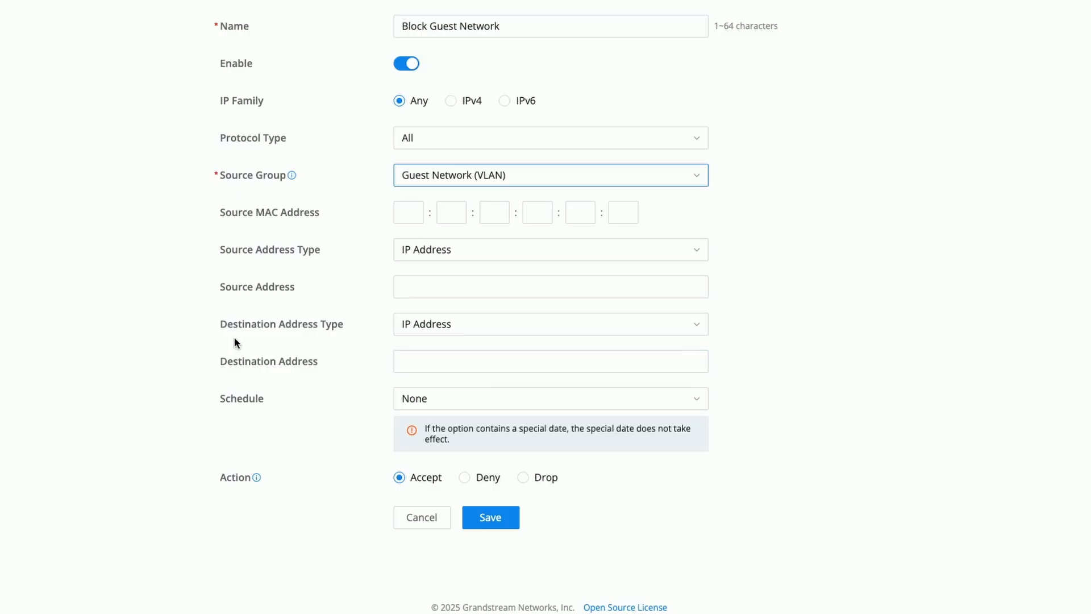
Step: Set the rule's destination to the IP subnet 192.168.80.0/24 with the Drop action, and save the rule
click(706, 325)
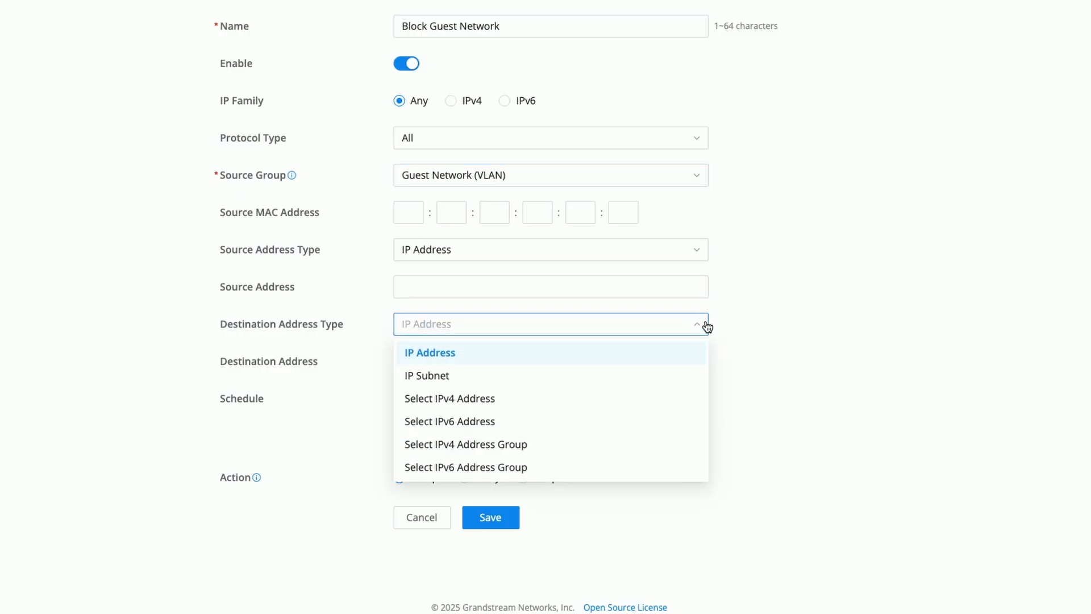
click(449, 375)
click(415, 358)
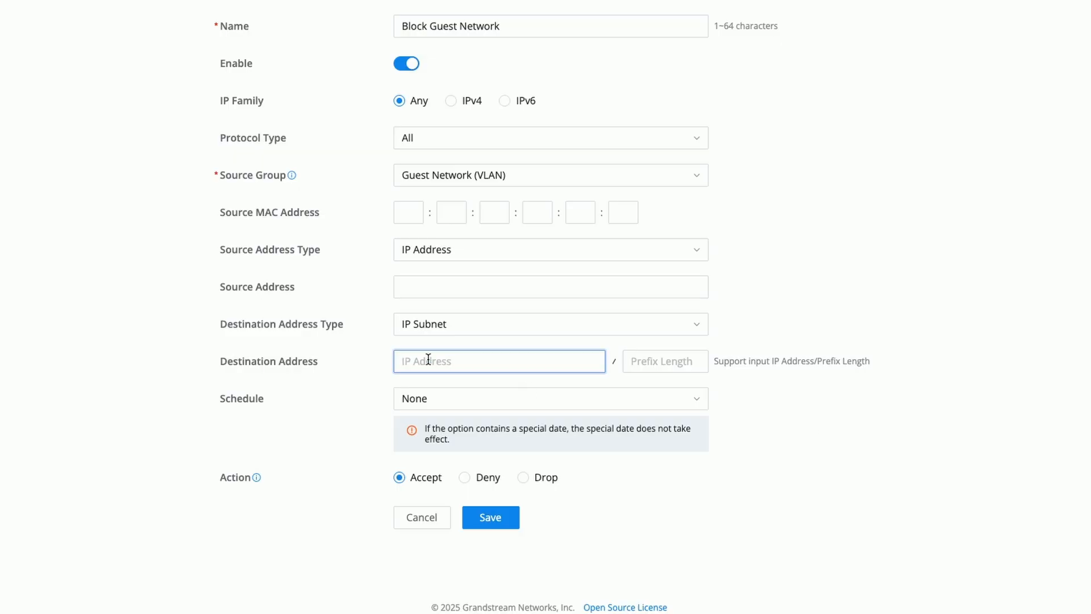
text(192.168.80.0)
click(661, 362)
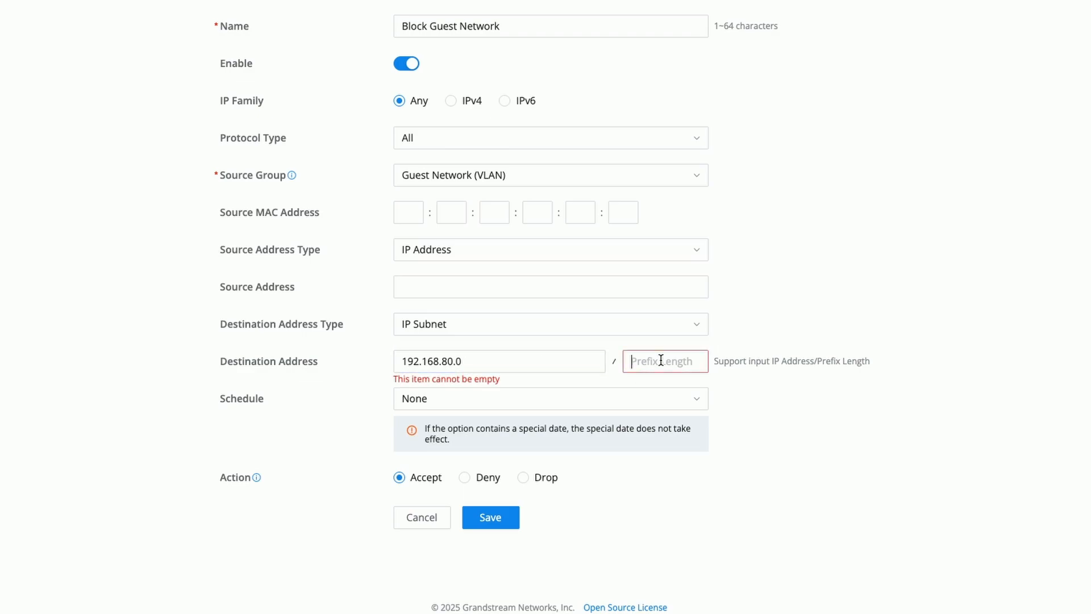
text(24)
key(Tab)
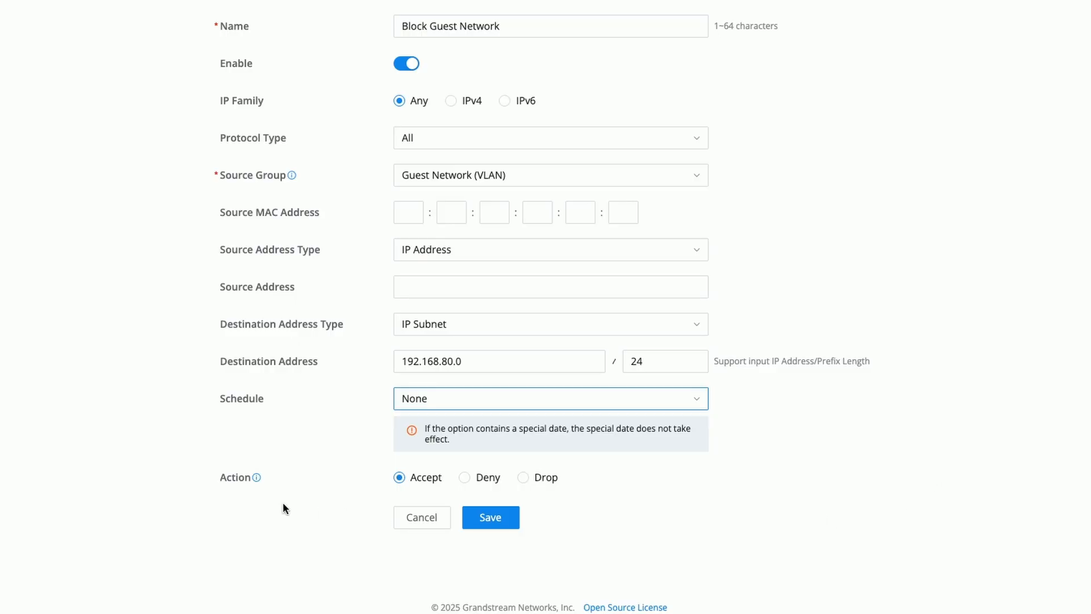
click(523, 479)
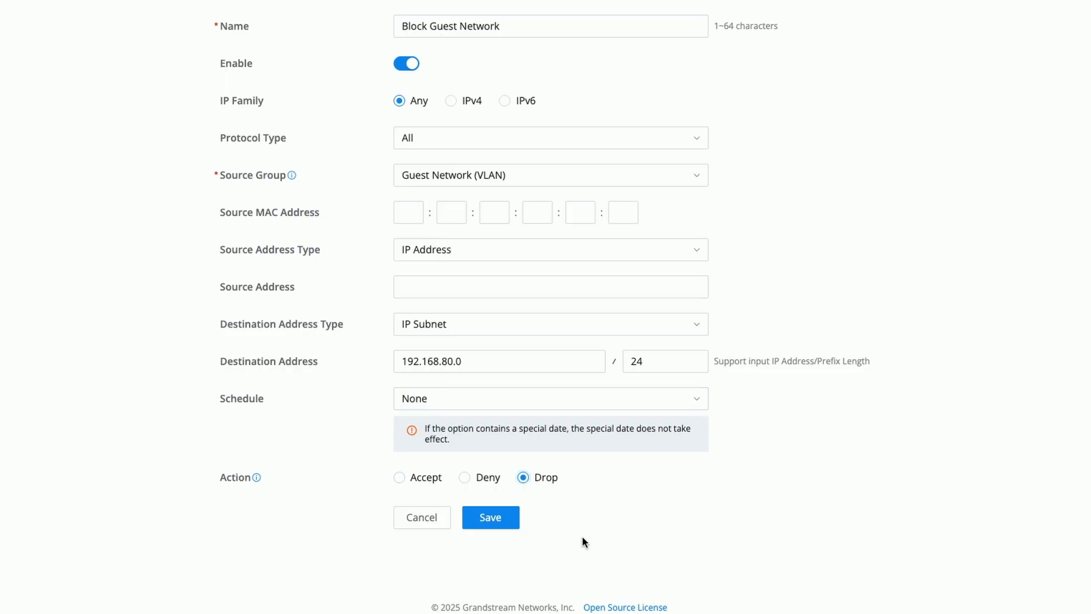
click(493, 518)
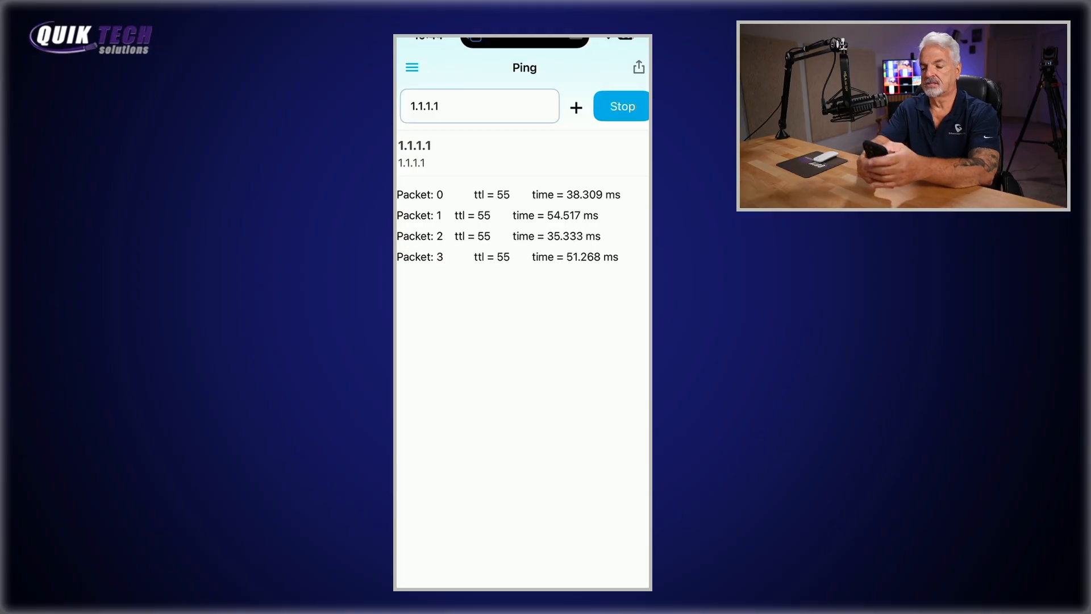
Step: On the iPhone, leave the Ping Tool app and switch to Safari to recheck internet access on google.com
drag(523, 584, 523, 363)
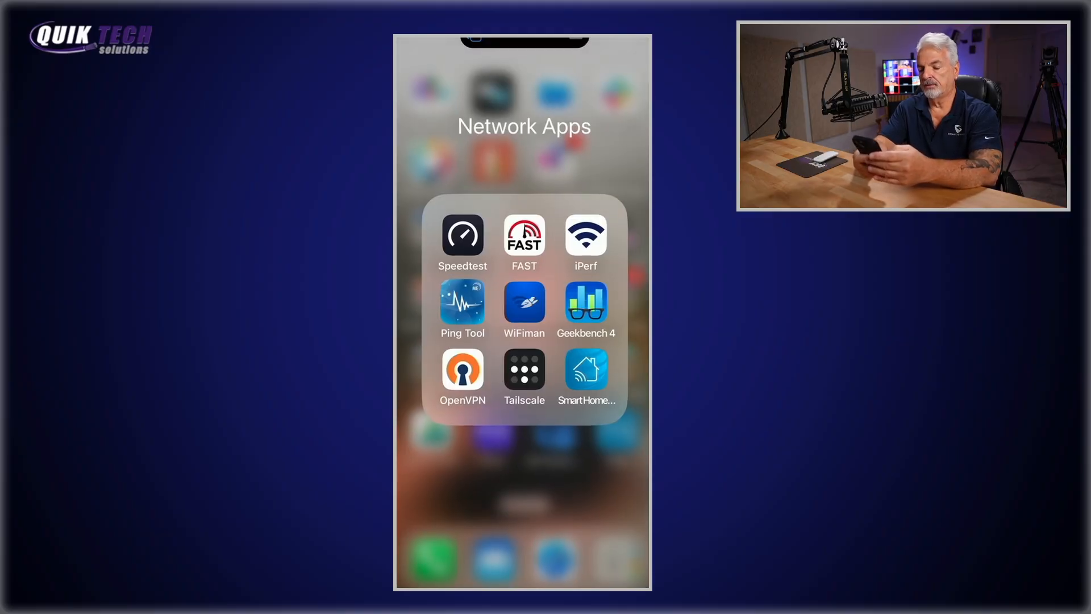
click(523, 488)
click(555, 560)
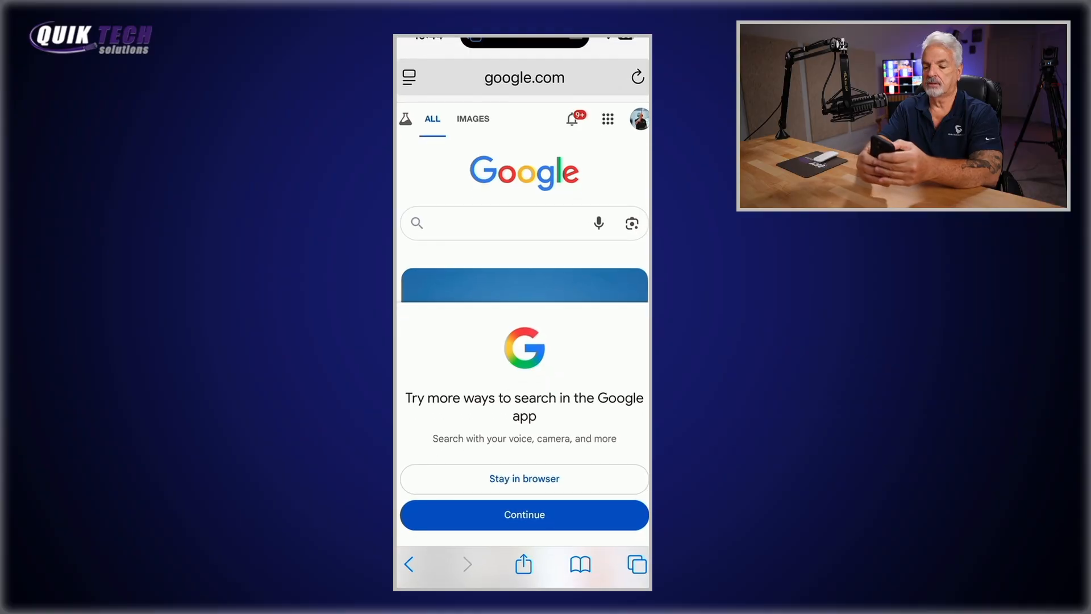
Step: Load bing.com in Safari to check internet access from the guest network
click(525, 90)
text(bing)
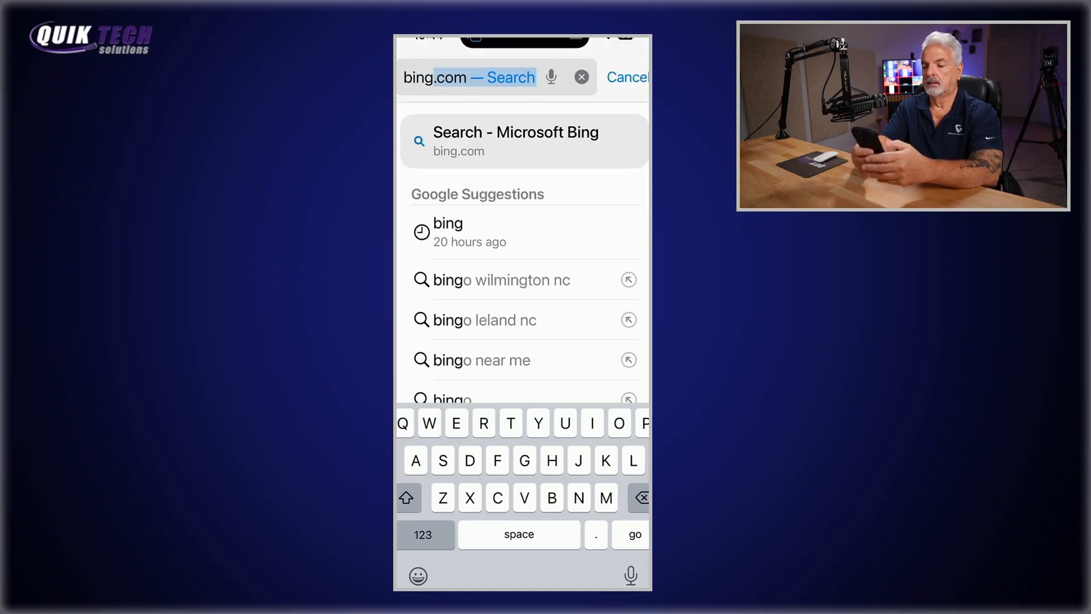
key(Return)
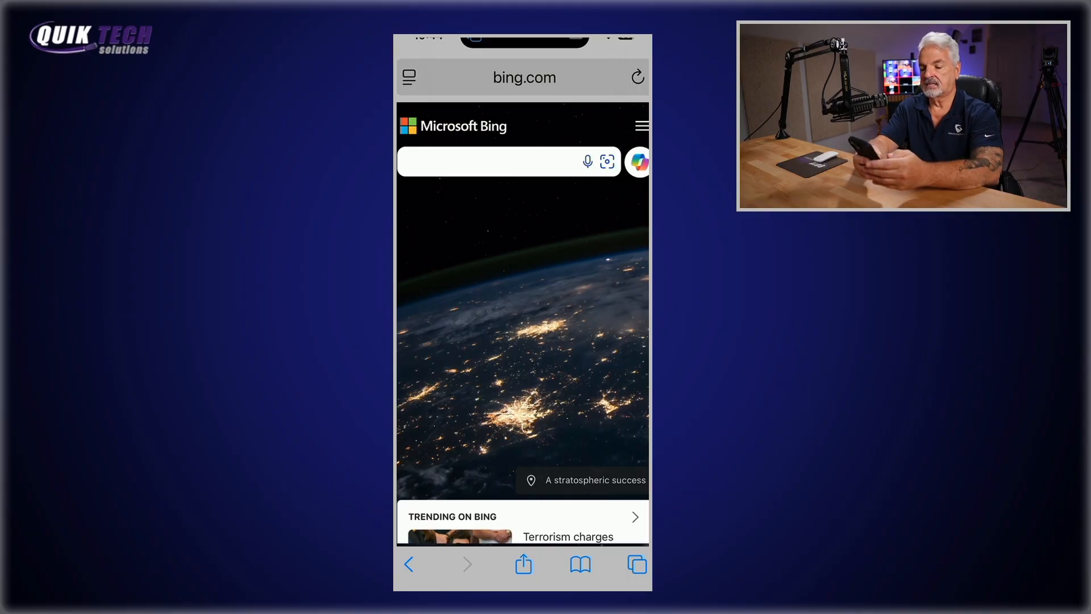
Step: Switch to the Ping Tool app in the Network Apps folder, replace the host with 192.168.80.1, and ping it
drag(522, 586, 523, 398)
click(618, 161)
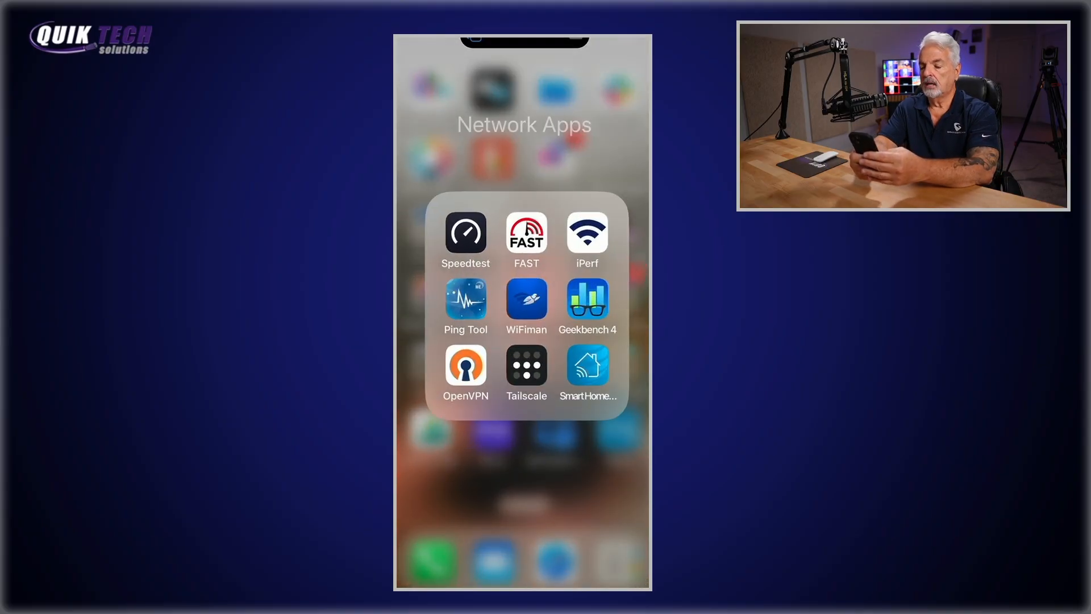
click(466, 298)
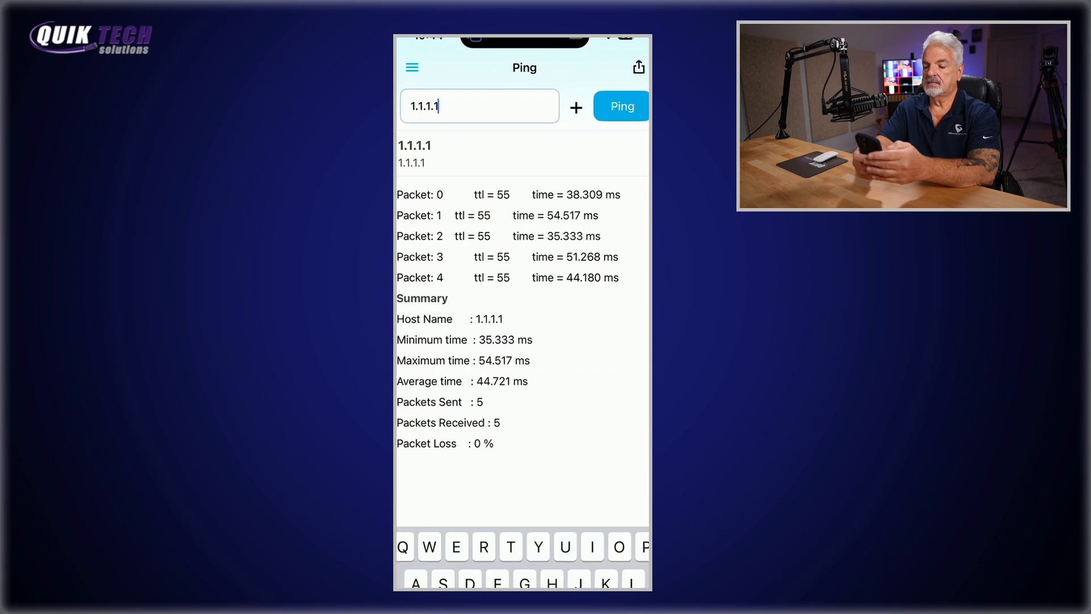
key(BackSpace)
key(BackSpace)
key(BackSpace)
key(BackSpace)
key(BackSpace)
key(BackSpace)
key(BackSpace)
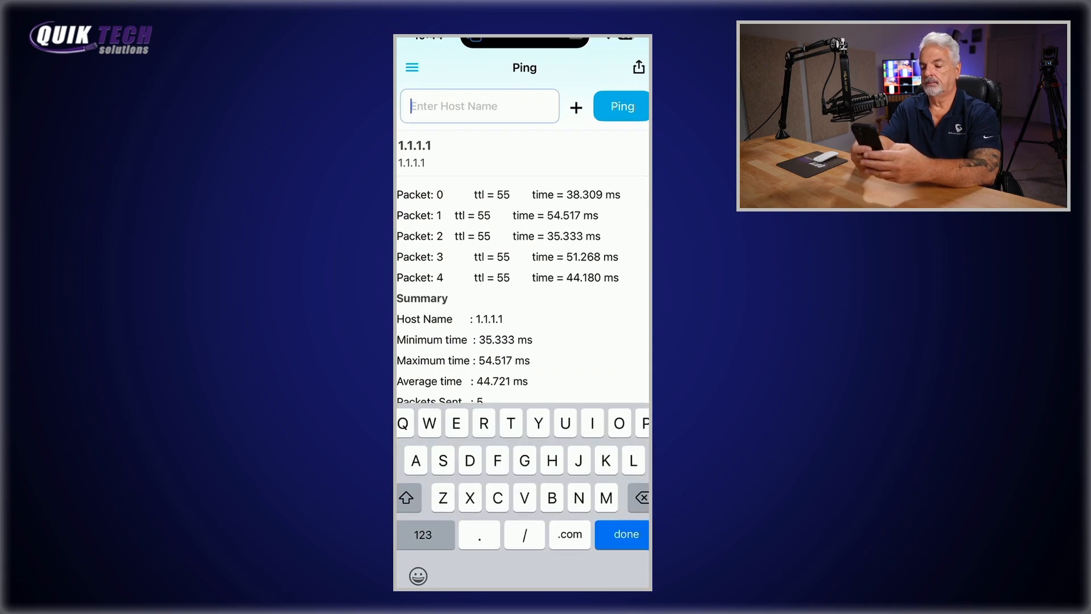
text(192)
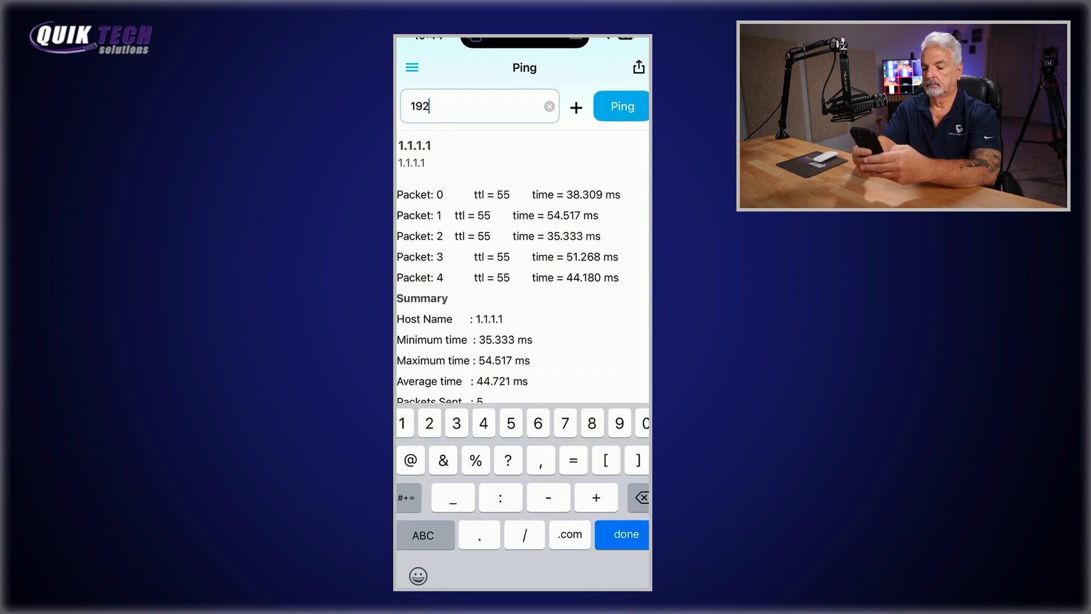
text(.168.)
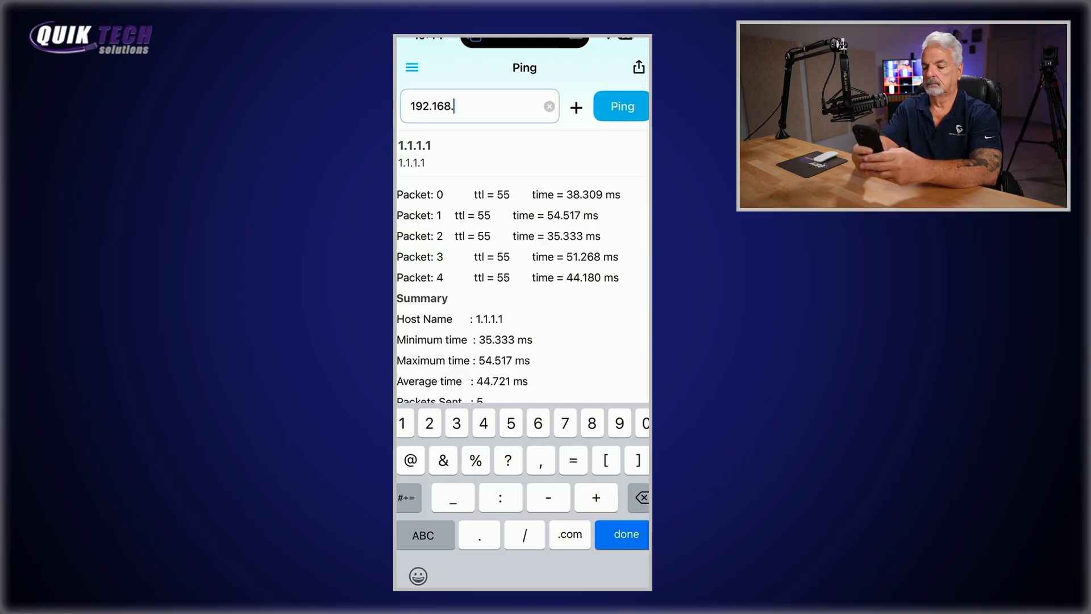
text(80.1)
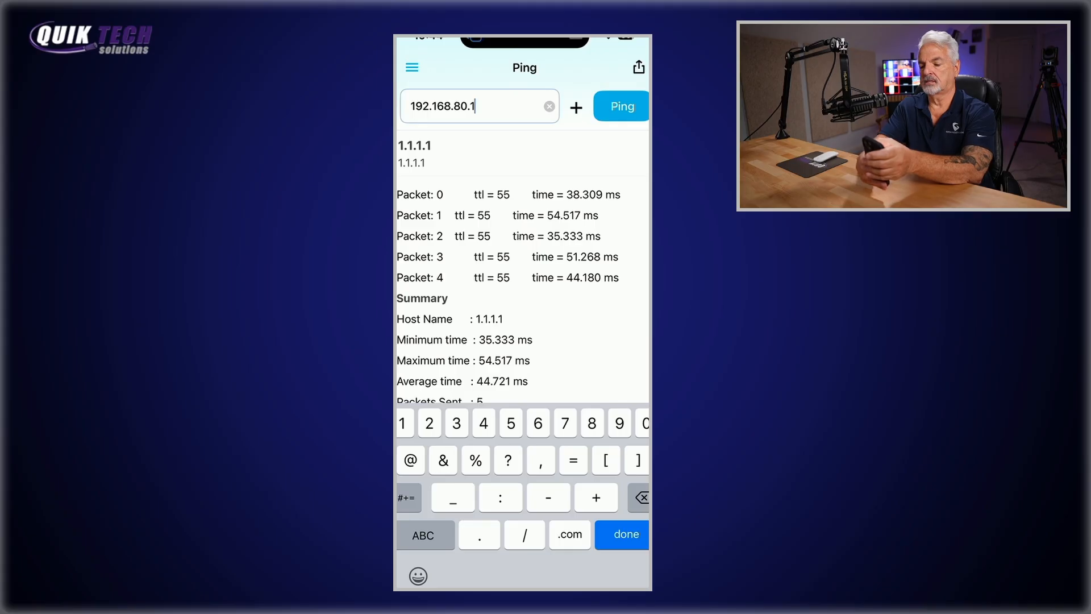
key(Return)
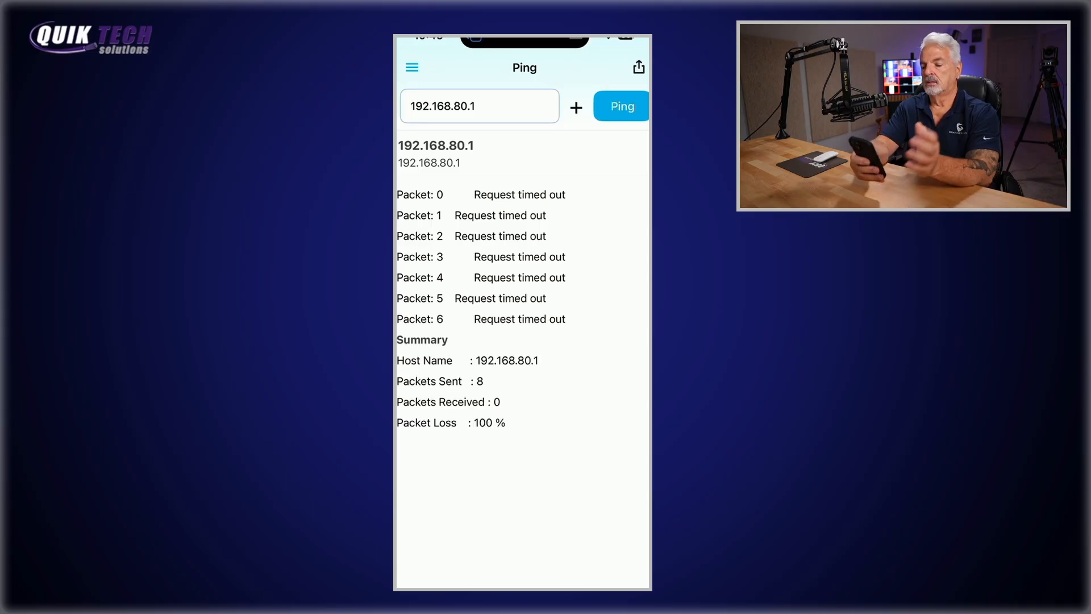
Step: Switch back to Safari and try to load the gateway address 192.168.80.1 from the guest network
key(Home)
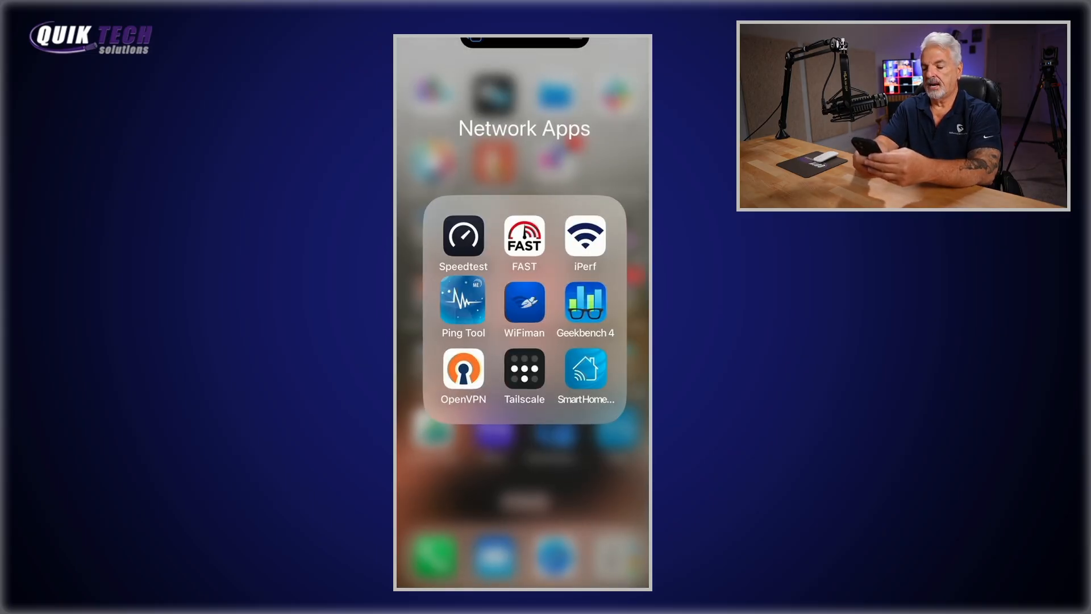
key(Home)
click(555, 561)
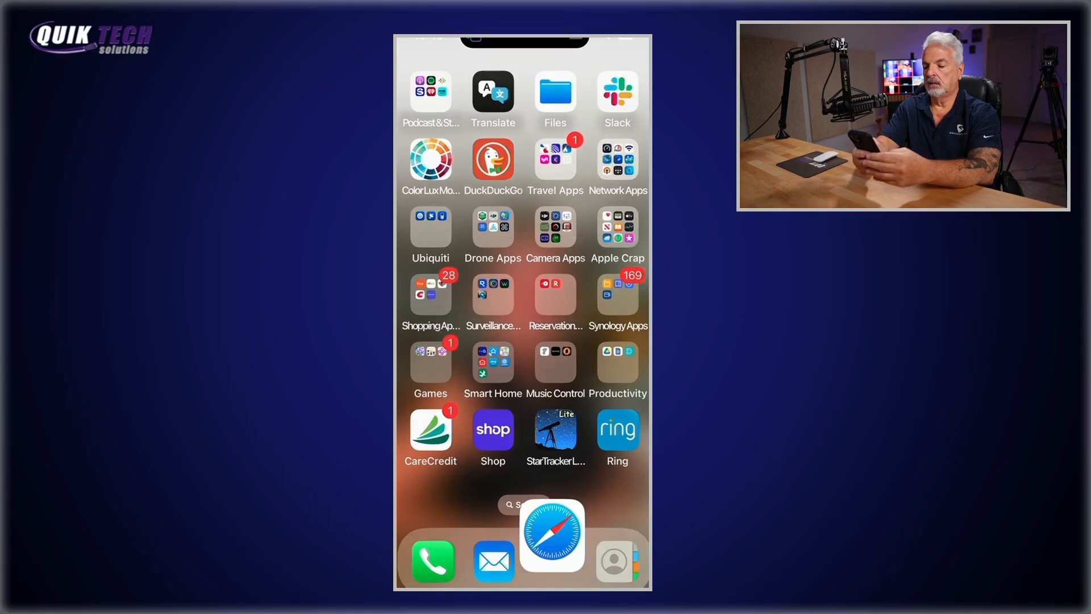
click(524, 78)
click(423, 534)
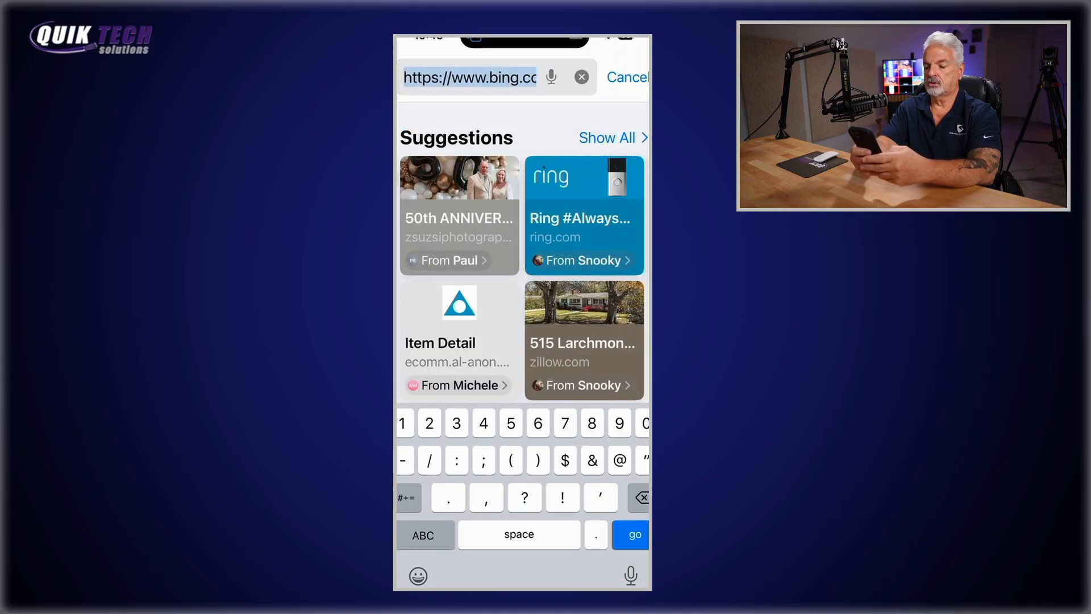
text(192.168.80)
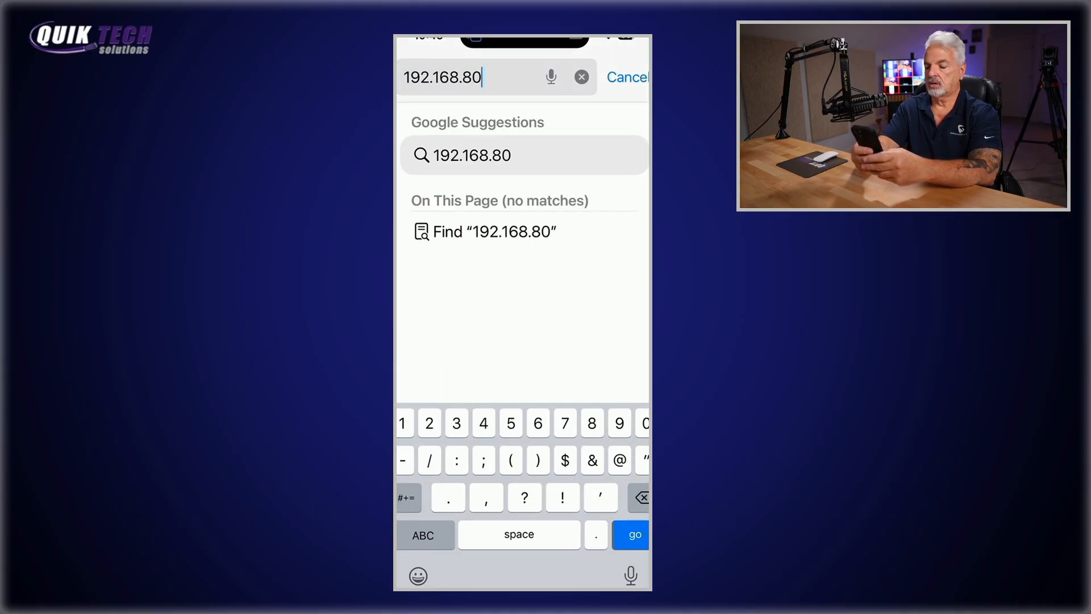
click(422, 534)
click(423, 534)
text(.1)
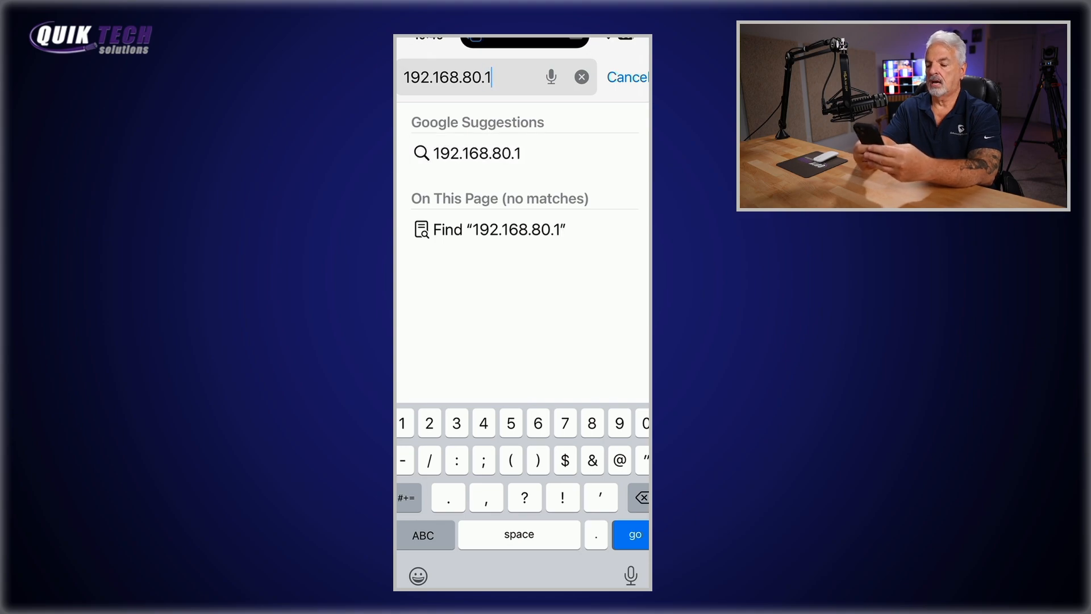
key(Return)
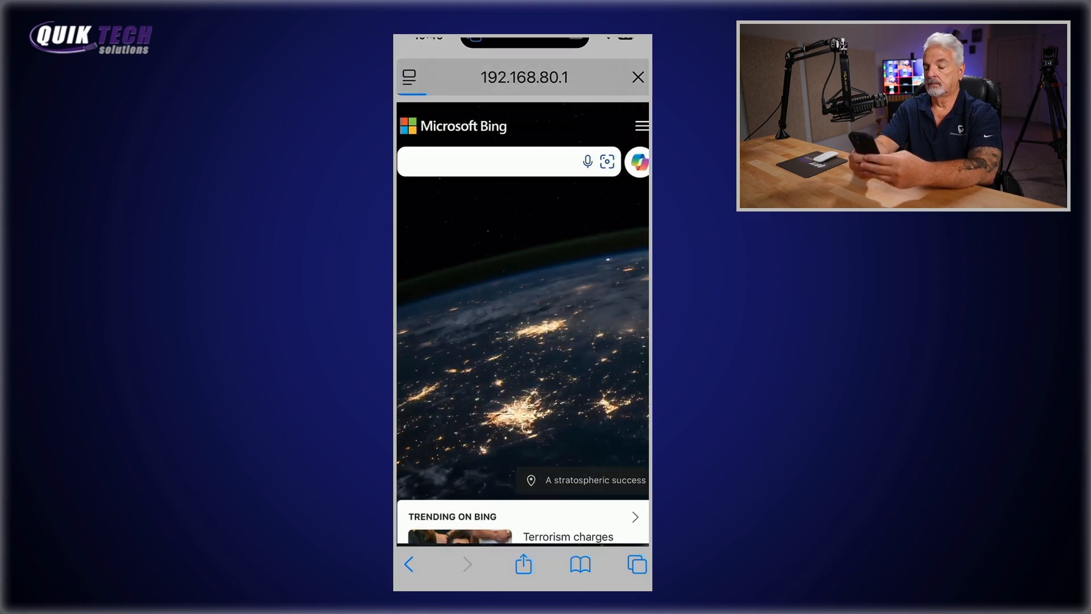